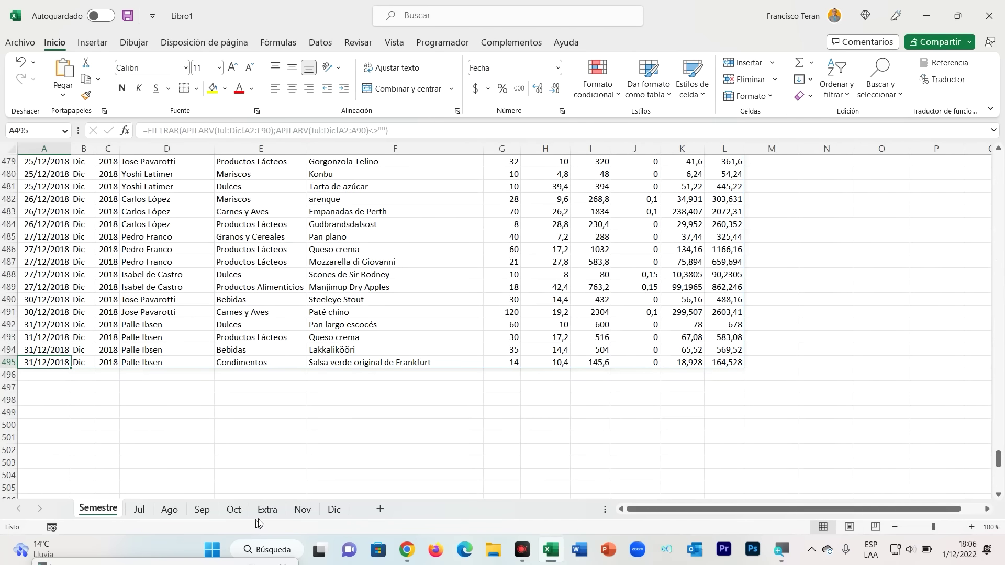
Step: Move the Extra sheet after Dic, then return to the Semestre sheet to check the results
left_click(267, 510)
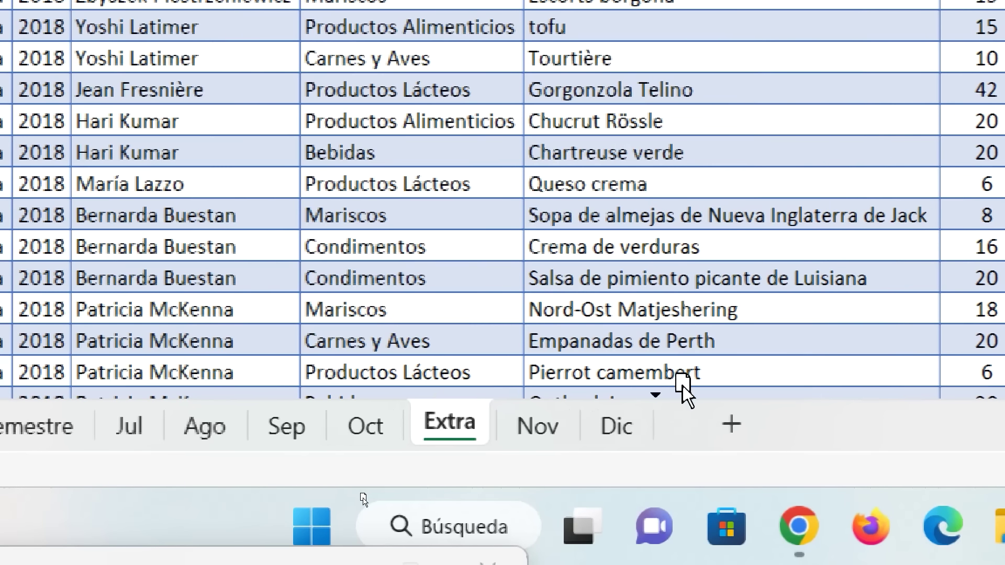
left_click_drag(682, 387, 683, 387)
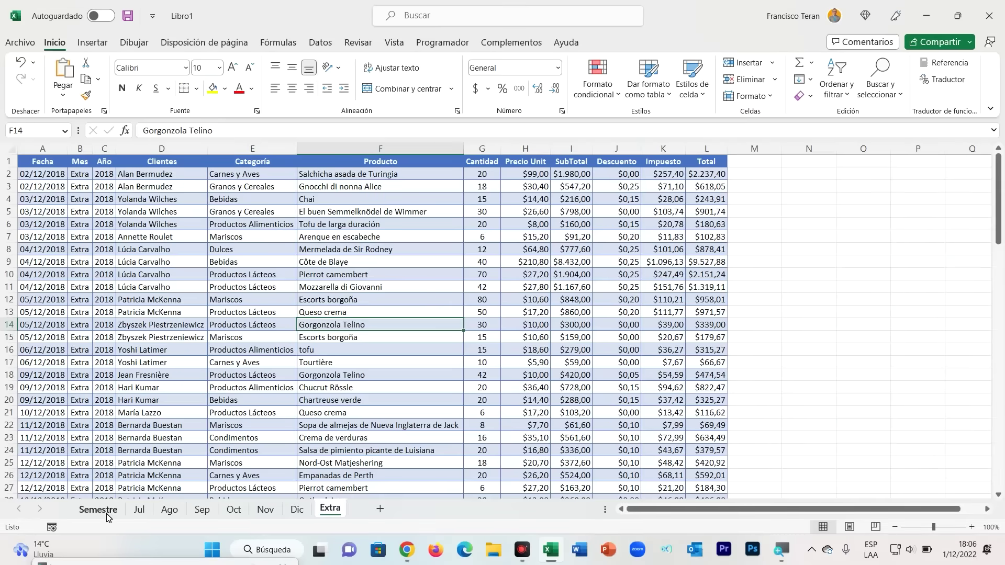
left_click(100, 509)
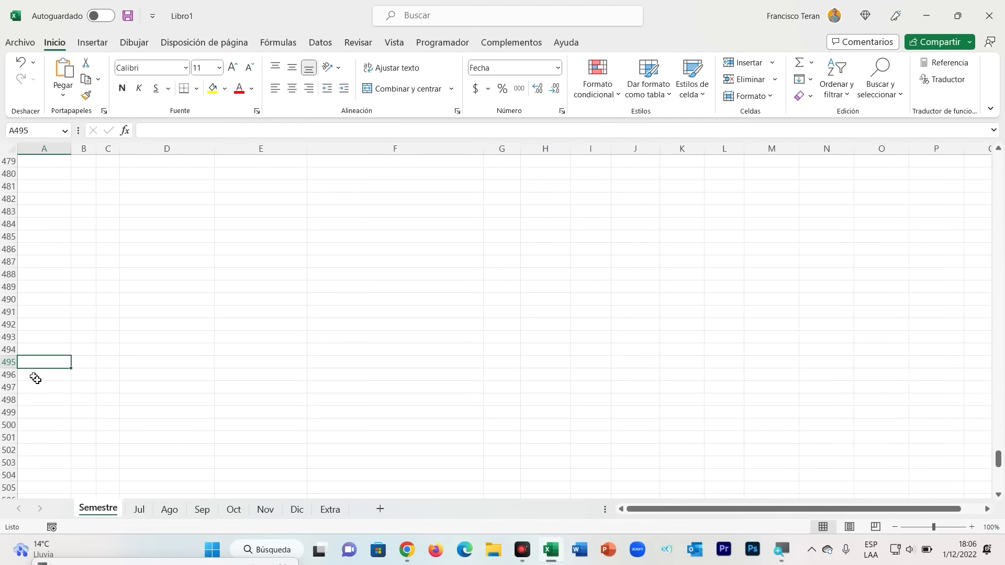
Step: Inspect the FILTRAR(APILARV(...)) stacking formula behind the Semestre results
scroll(35, 356, "up", 9)
scroll(36, 348, "up", 7)
left_click(69, 378)
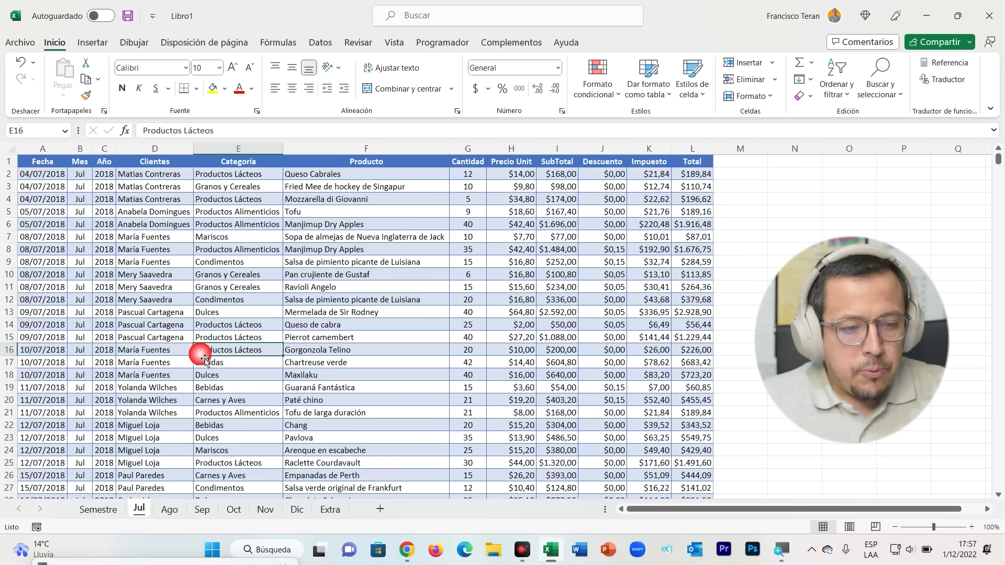
Step: Flip through the Jul, Ago, Sep, Oct, Nov and Dic month sheets
left_click(169, 509)
left_click(202, 508)
left_click(233, 509)
left_click(266, 509)
left_click(296, 509)
left_click(139, 510)
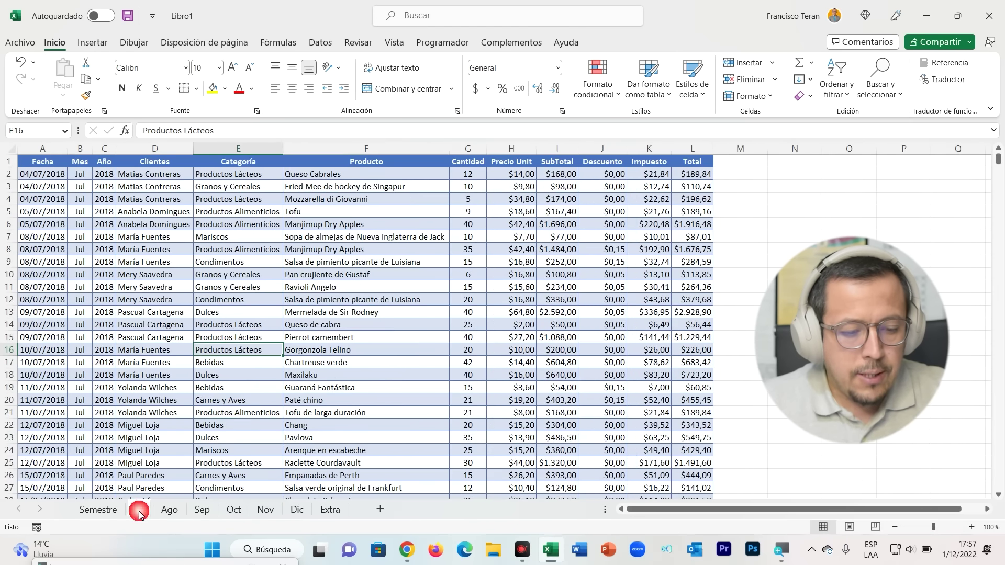
left_click(296, 509)
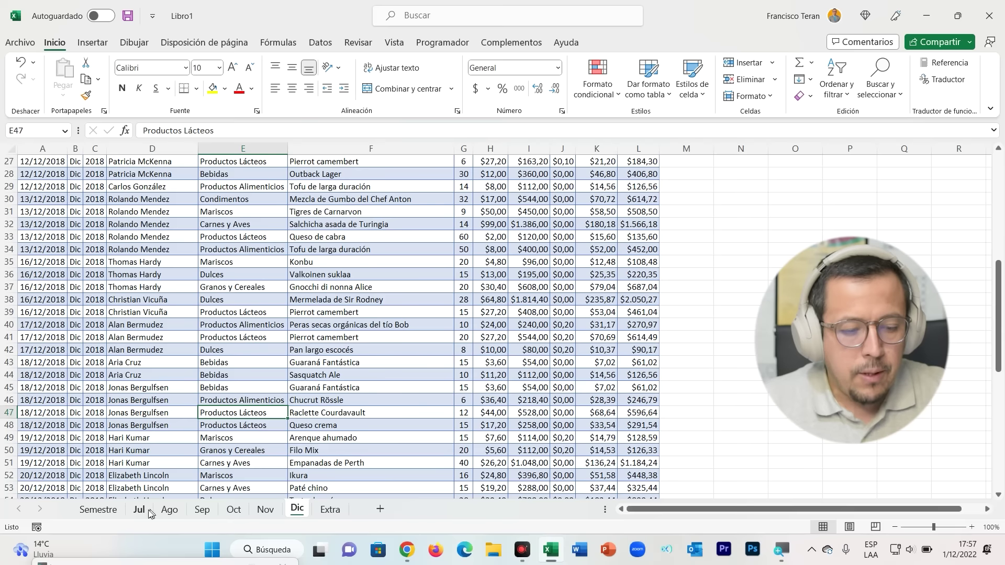
left_click(139, 511)
left_click(169, 510)
left_click(202, 510)
left_click(233, 509)
left_click(265, 510)
left_click(297, 510)
Step: Scroll through the Dic sheet's December sales records, starting from the first one
scroll(149, 324, "down", 3)
scroll(150, 324, "down", 9)
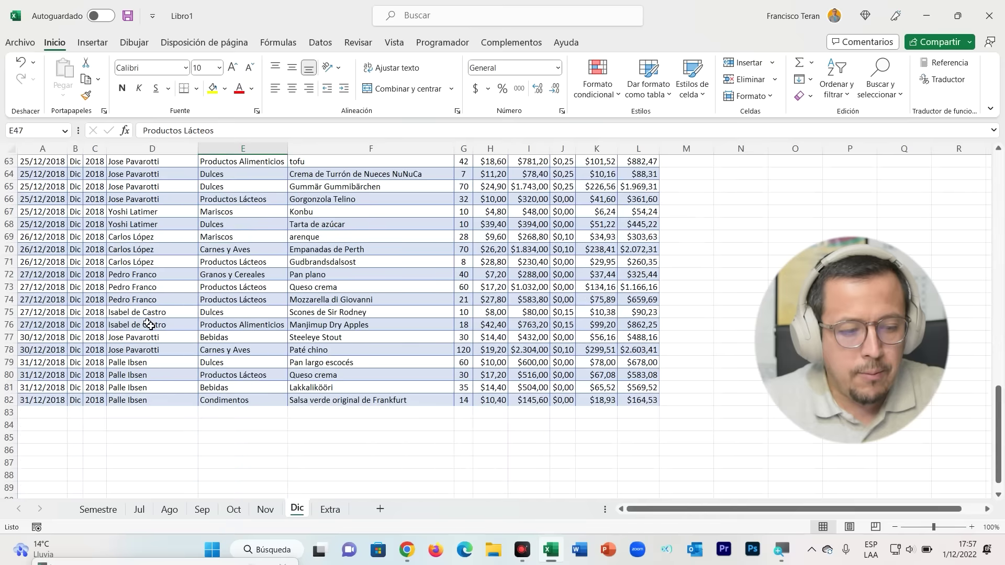
scroll(149, 325, "up", 7)
scroll(149, 325, "up", 7)
scroll(149, 325, "up", 7)
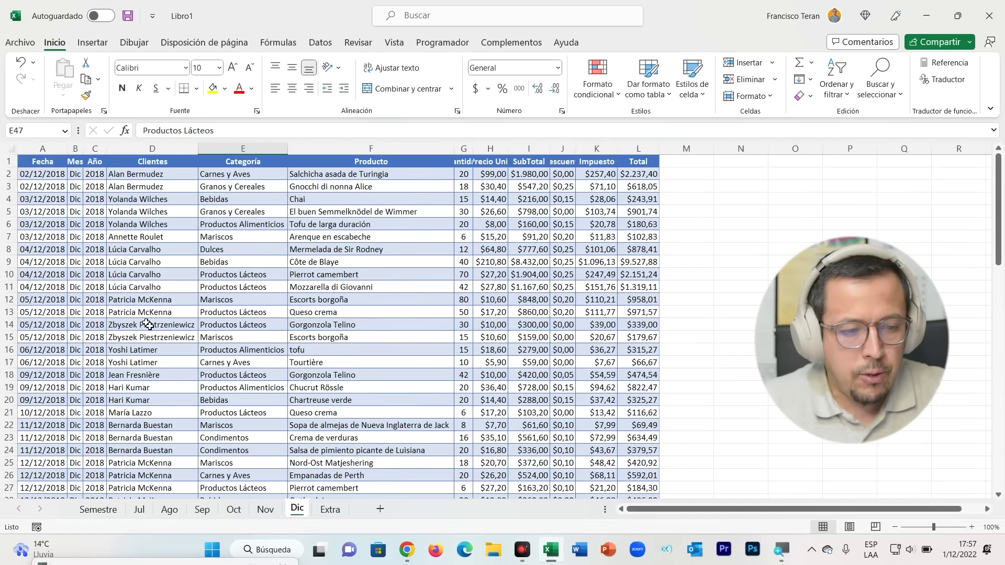
key("ctrl+Home")
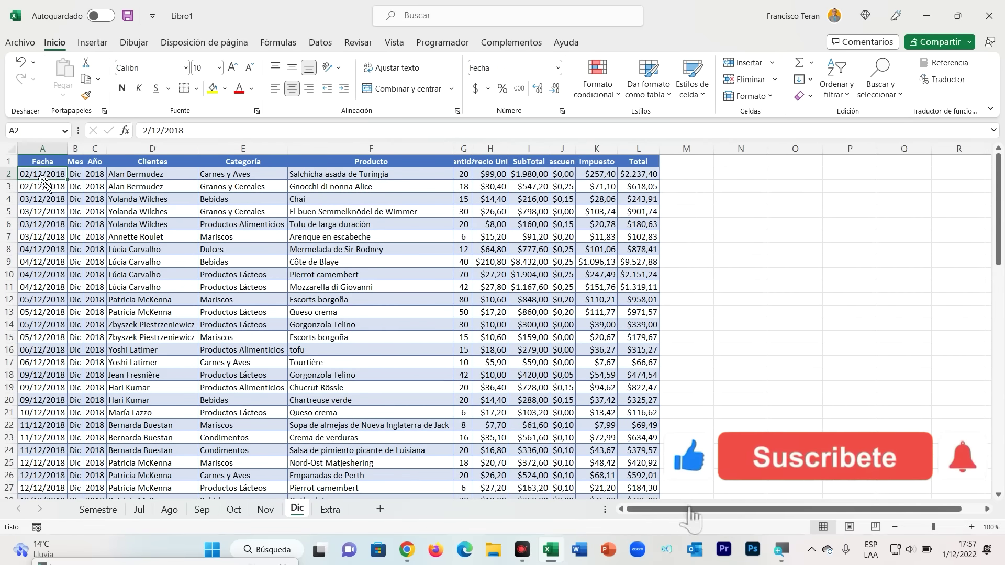
scroll(47, 453, "down", 4)
scroll(55, 368, "up", 4)
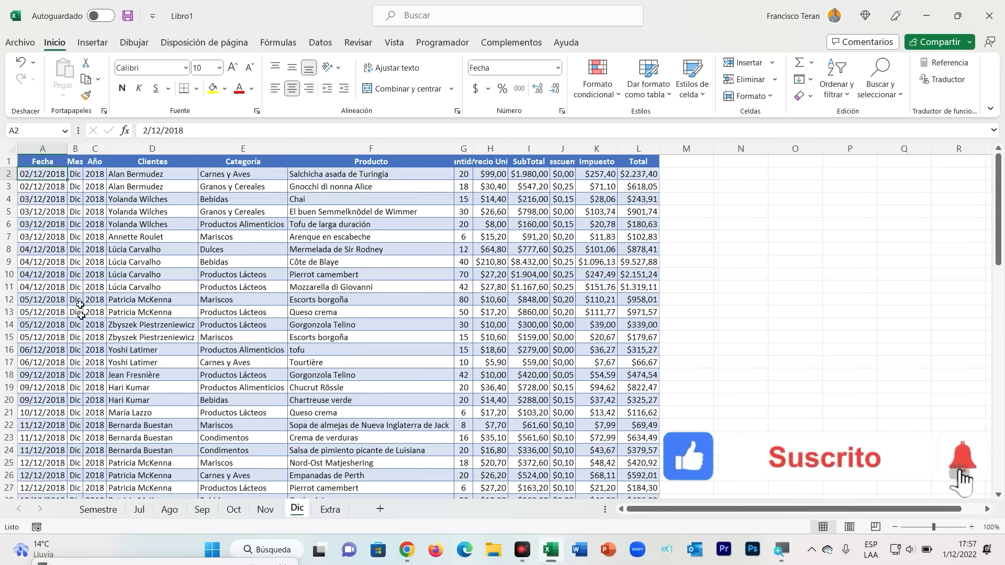
scroll(81, 312, "down", 3)
scroll(83, 317, "down", 7)
scroll(85, 322, "down", 6)
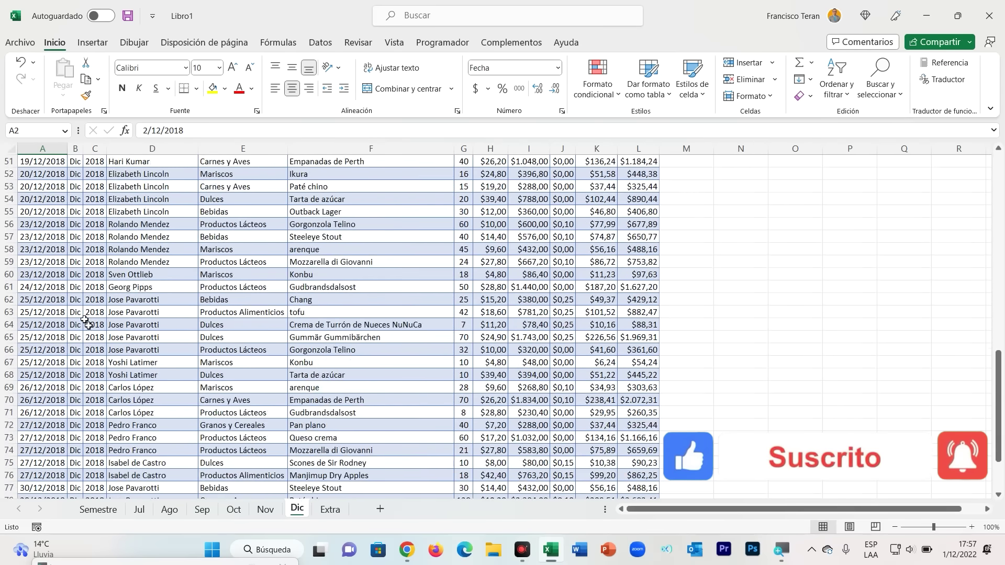
scroll(84, 330, "down", 7)
scroll(78, 332, "up", 1)
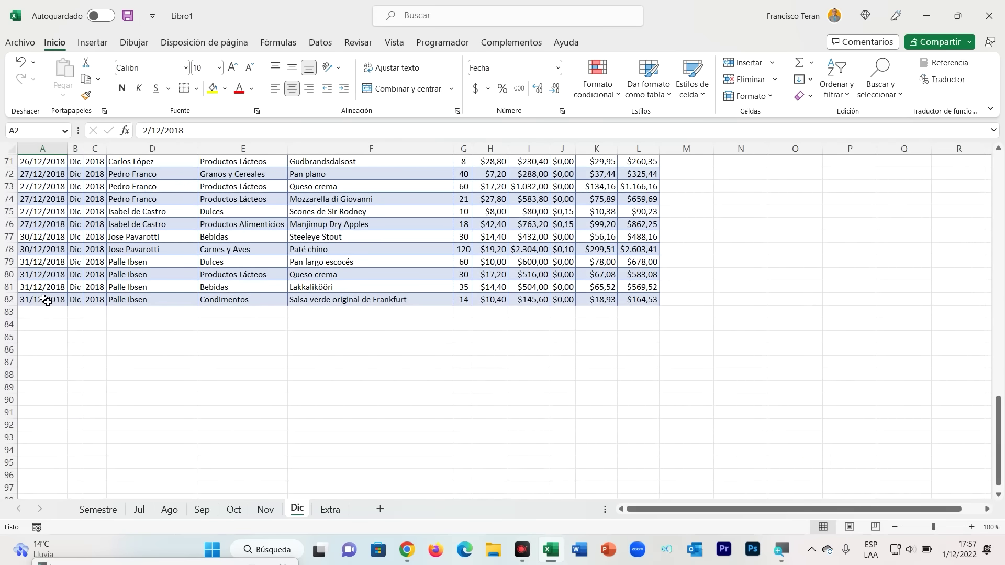
scroll(189, 363, "up", 7)
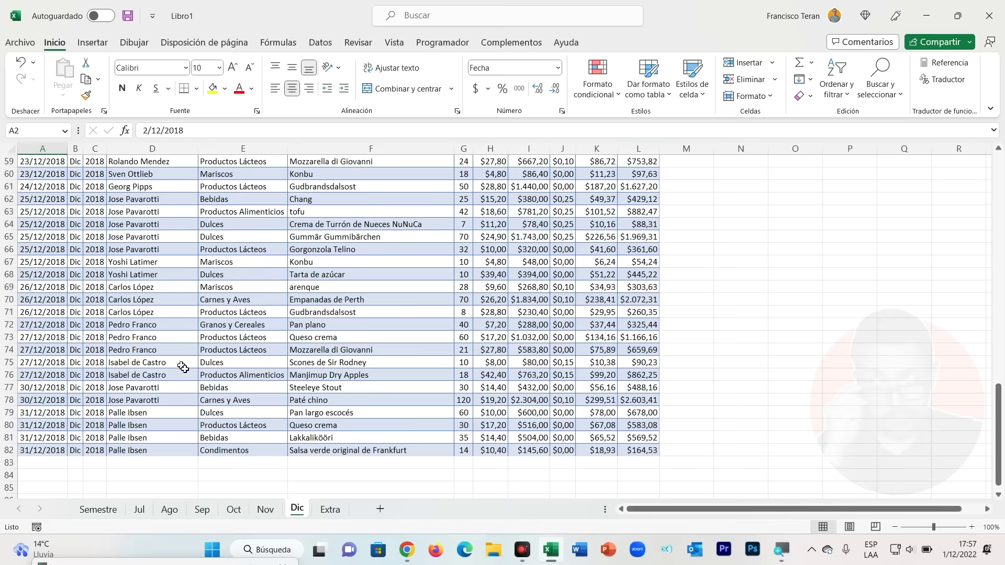
scroll(189, 363, "up", 7)
scroll(190, 363, "up", 7)
scroll(189, 363, "up", 3)
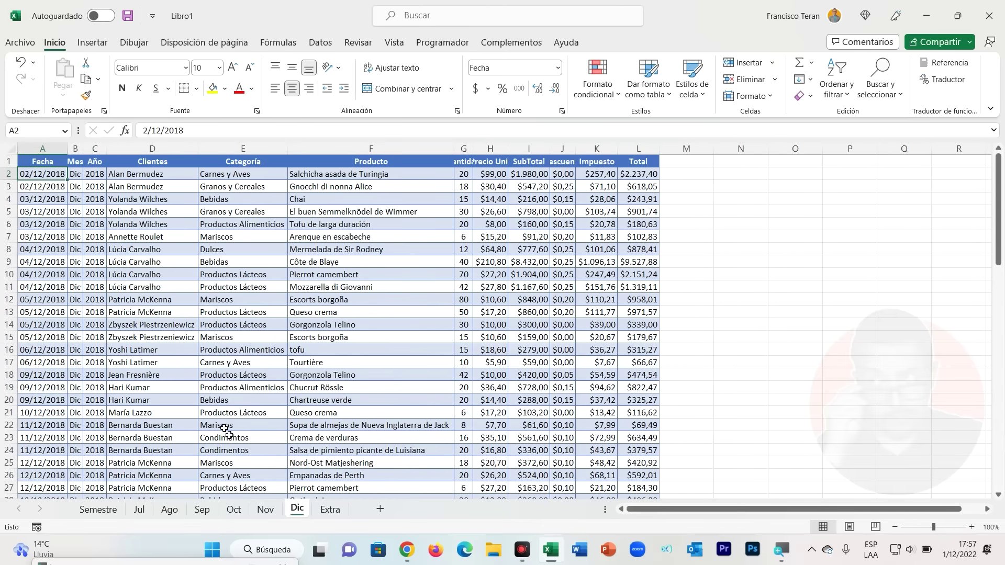
Step: Scroll through the Nov sheet's rows, then look at the Oct and Jul sheets
left_click(265, 507)
left_click_drag(999, 192, 1002, 395)
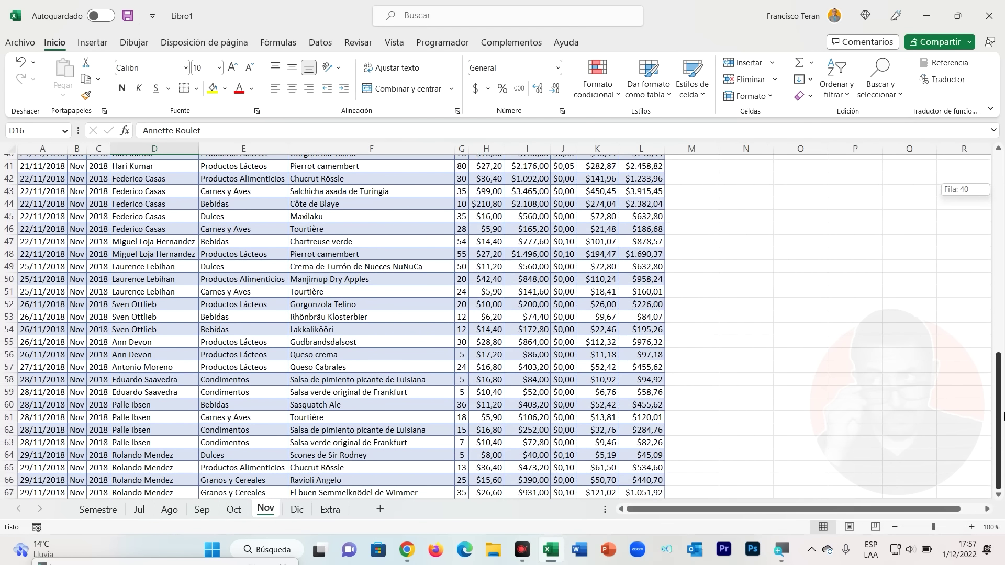
mouse_move(1003, 416)
left_mouse_down()
mouse_move(1000, 220)
mouse_move(1000, 470)
mouse_move(1003, 180)
left_mouse_up()
left_click(234, 509)
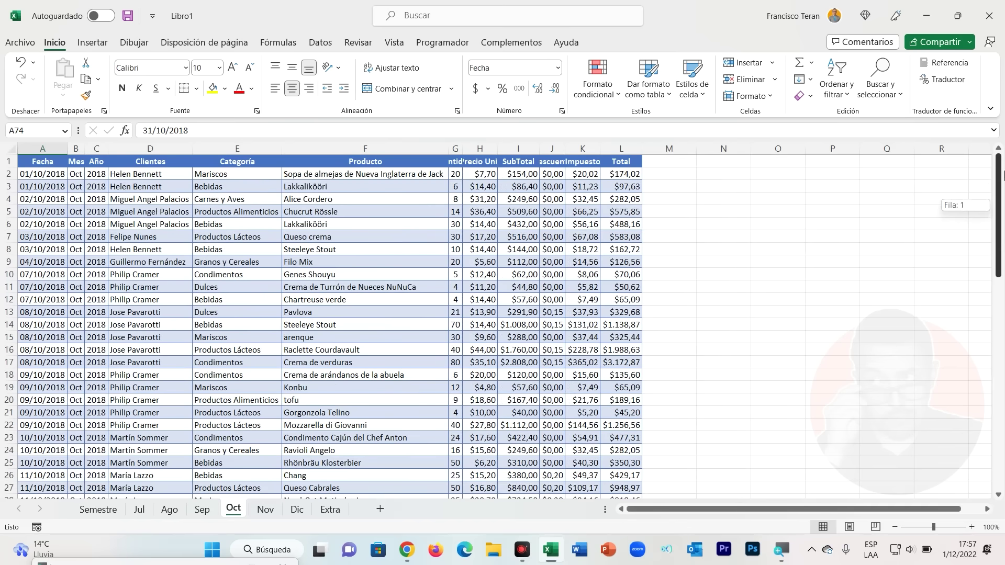
left_click(139, 510)
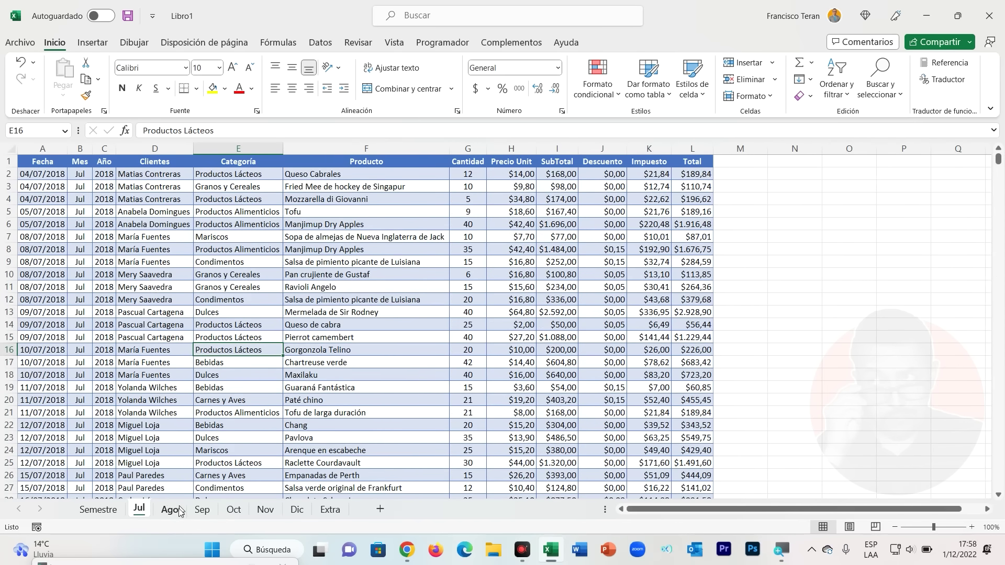
Step: Step from Ago through Dic and back to Jul, then return to Semestre
left_click(172, 510)
left_click(203, 511)
left_click(234, 512)
left_click(277, 513)
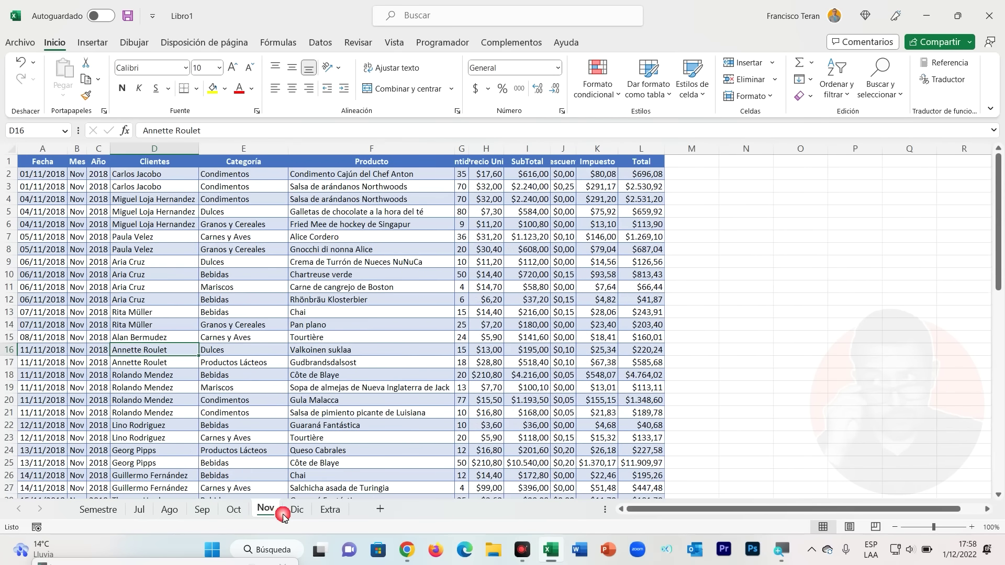
left_click(297, 511)
left_click(263, 512)
left_click(233, 511)
left_click(202, 511)
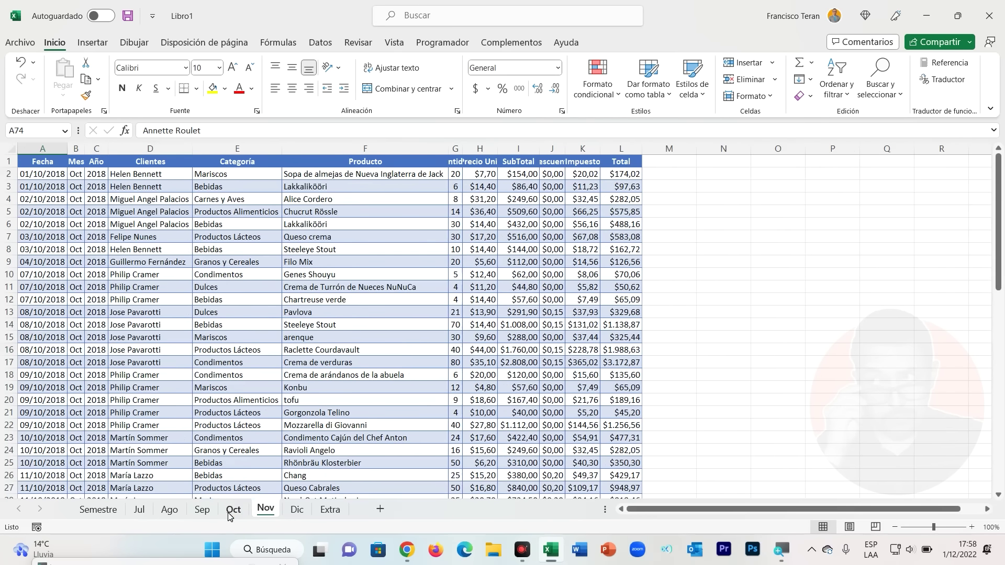
left_click(169, 511)
left_click(141, 511)
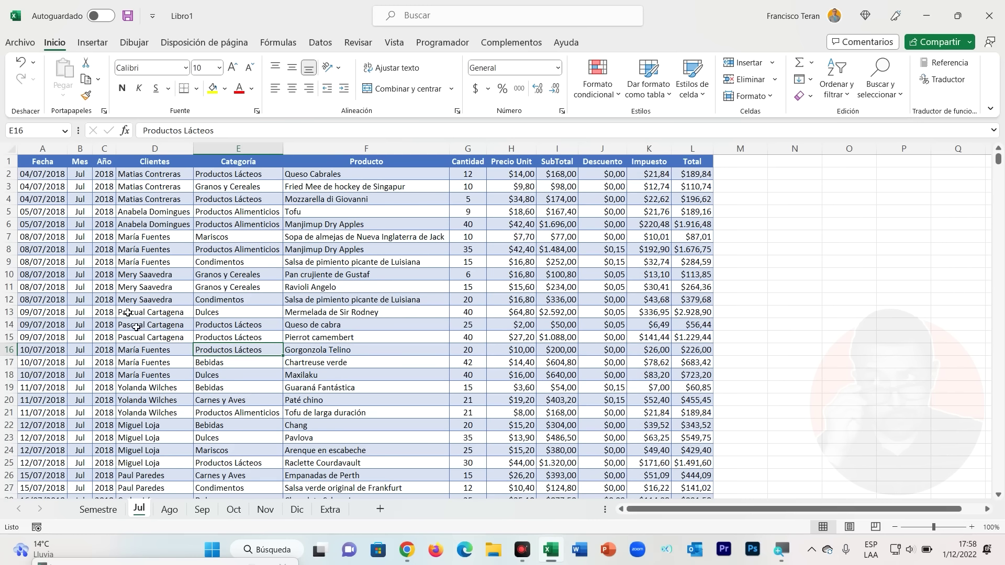
left_click(104, 511)
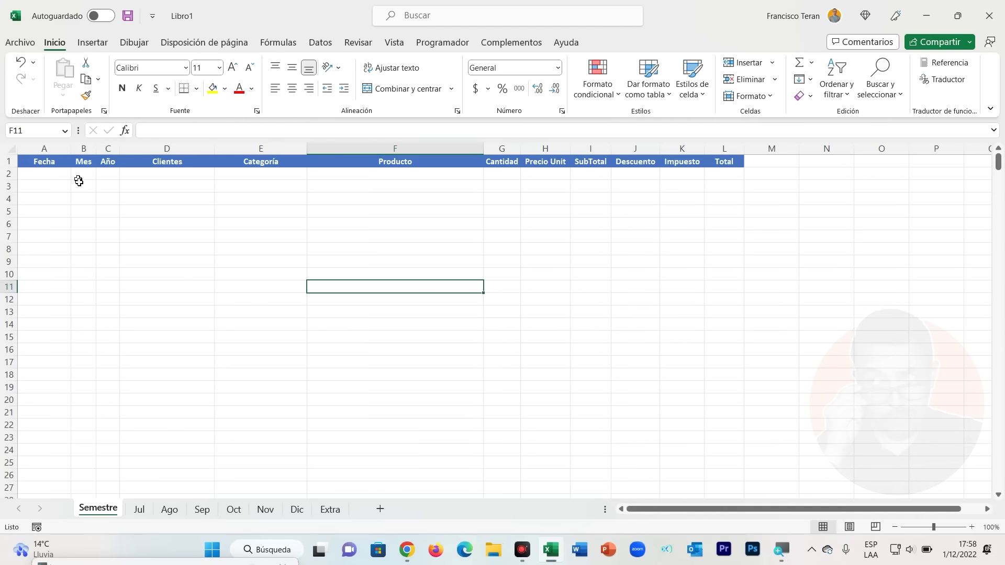
Step: Review the Semestre header row and glance across the Jul to Dic sheets
left_click_drag(49, 163, 721, 165)
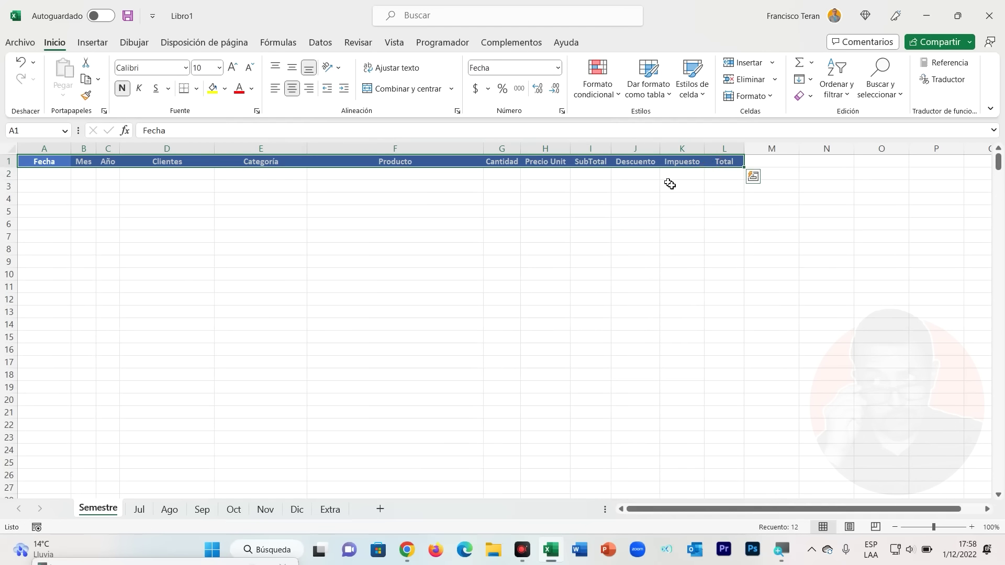
left_click(52, 164)
left_click(167, 511)
left_click(202, 510)
left_click(234, 510)
left_click(265, 510)
left_click(291, 512)
left_click(115, 508)
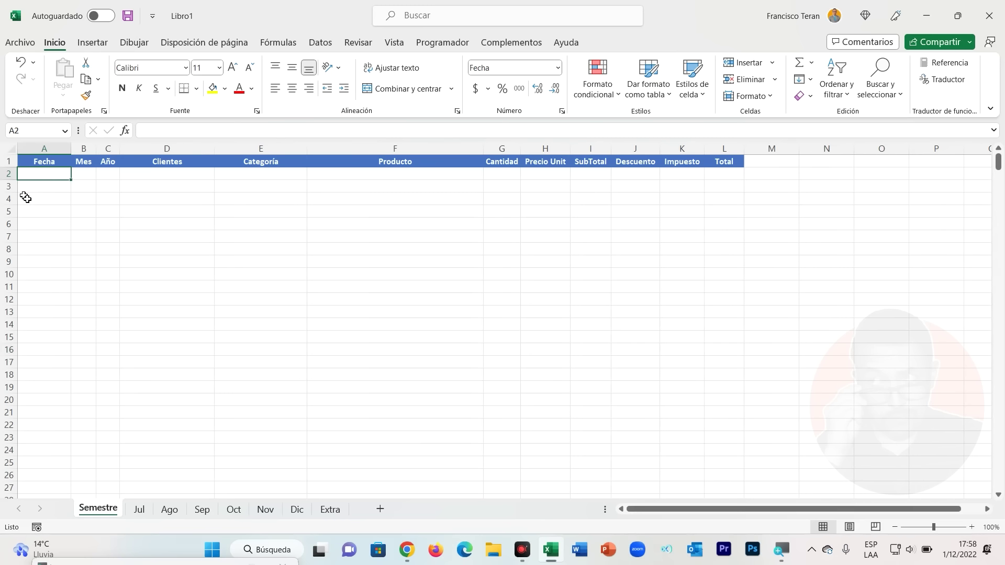
Step: Start =APILARV( in Semestre A2, with its first reference beginning on the Jul sheet
type("=")
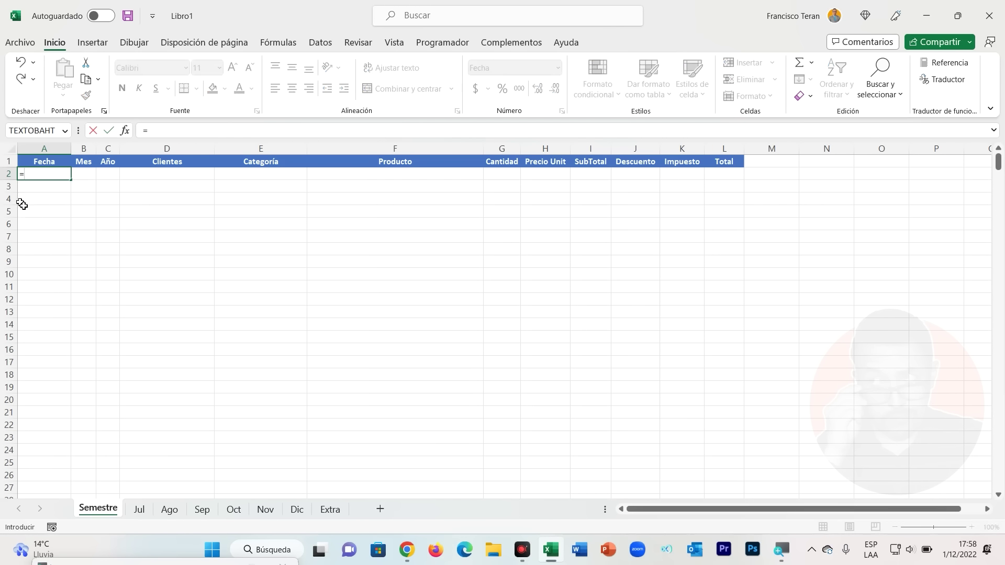
type("apilrv")
key("BackSpace")
key("Down")
key("Tab")
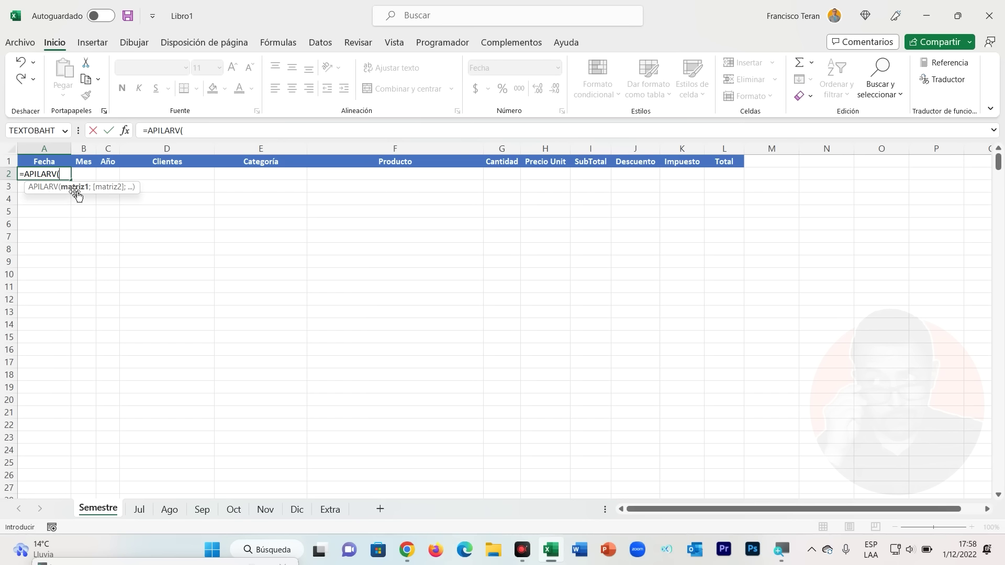
left_click(139, 509)
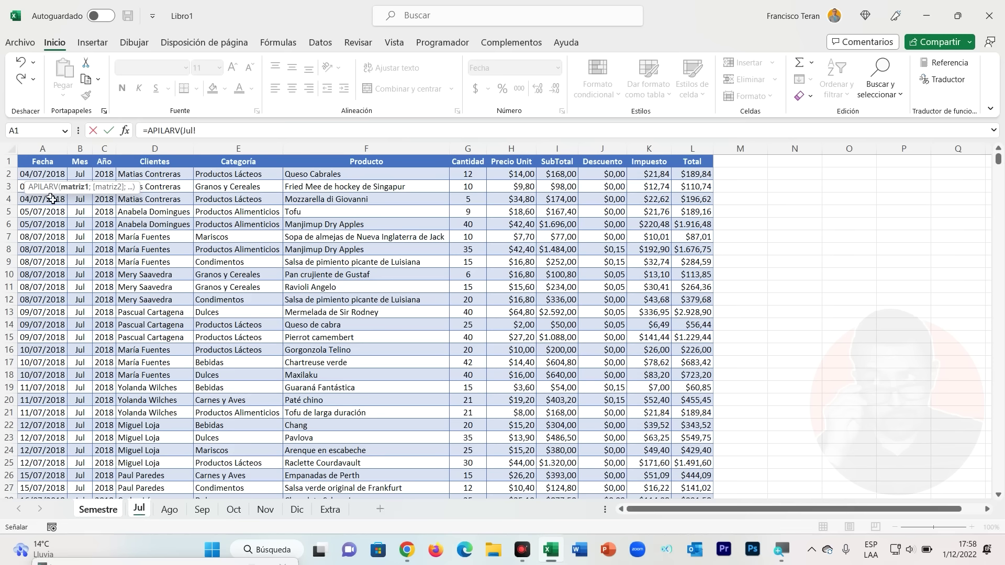
Step: Add the ranges Jul!A2:L60, Ago!A2:L70 and Sep!A2:L58 to the APILARV formula
mouse_move(39, 175)
left_mouse_down()
mouse_move(704, 485)
mouse_move(692, 529)
left_mouse_up()
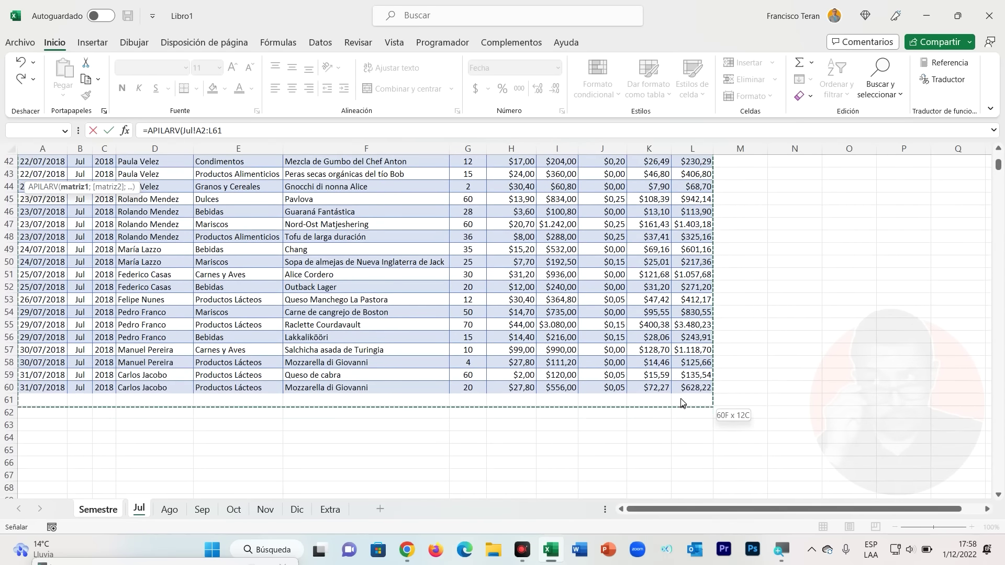
left_click_drag(691, 528, 680, 390)
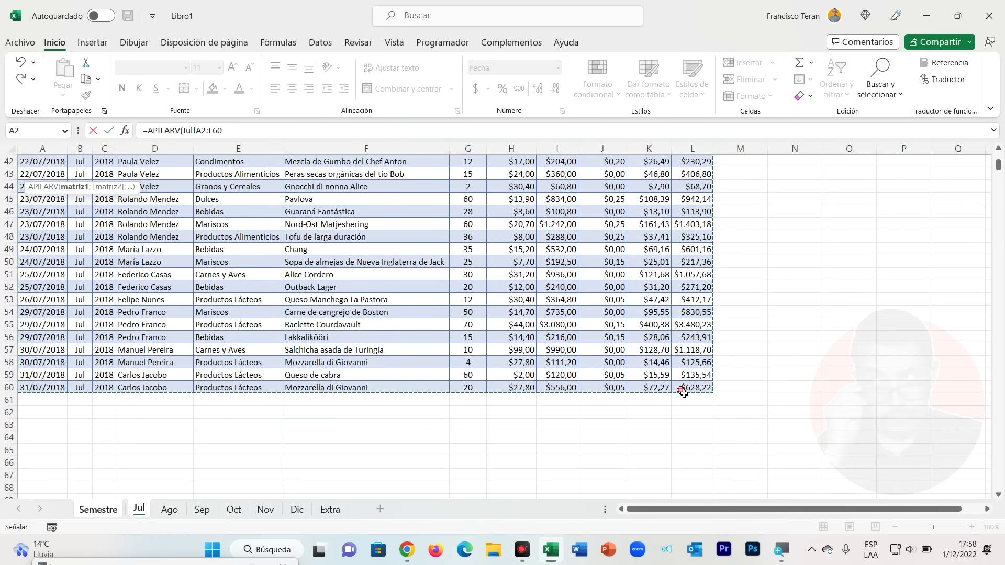
left_click(240, 131)
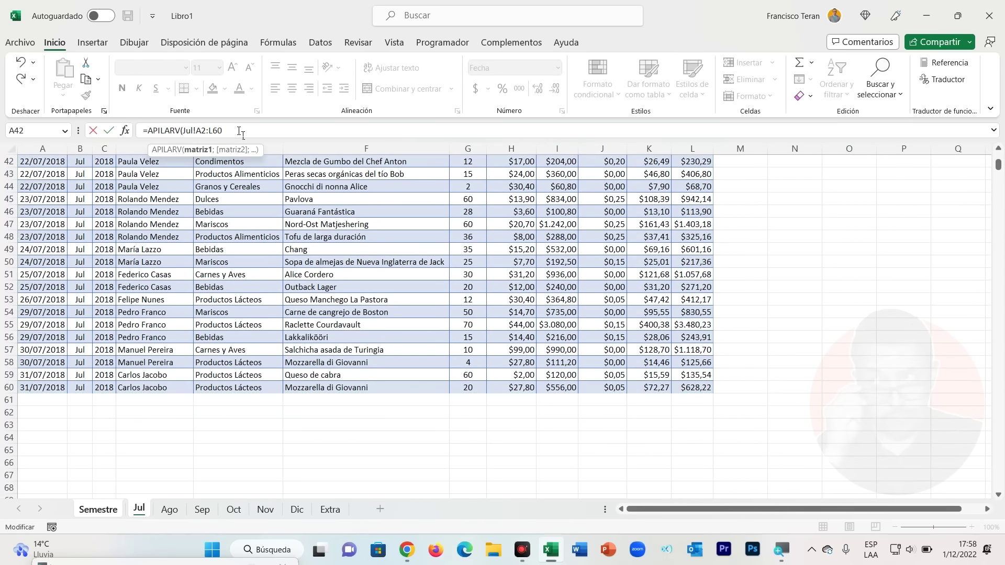
type(";")
left_click(168, 516)
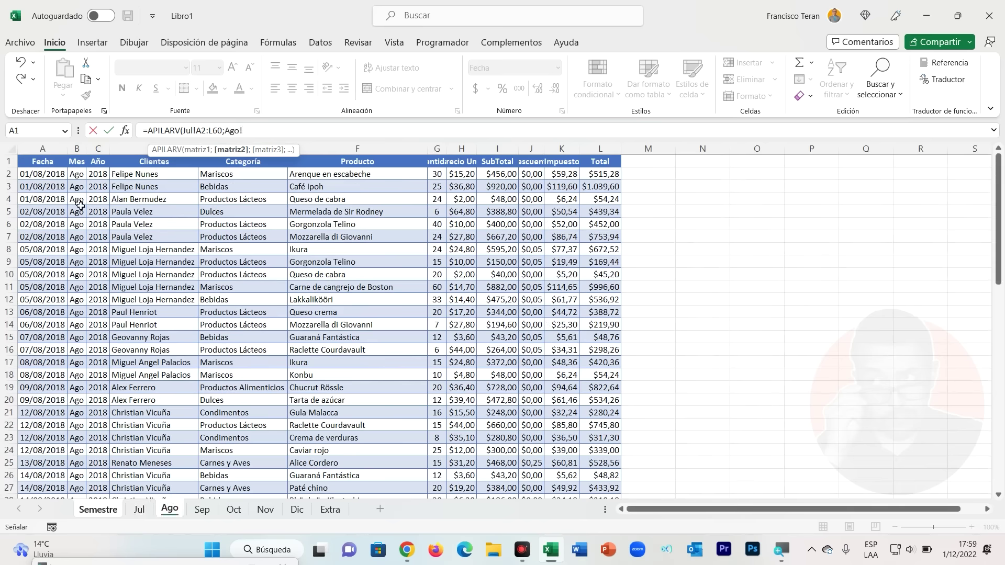
left_click_drag(48, 179, 610, 563)
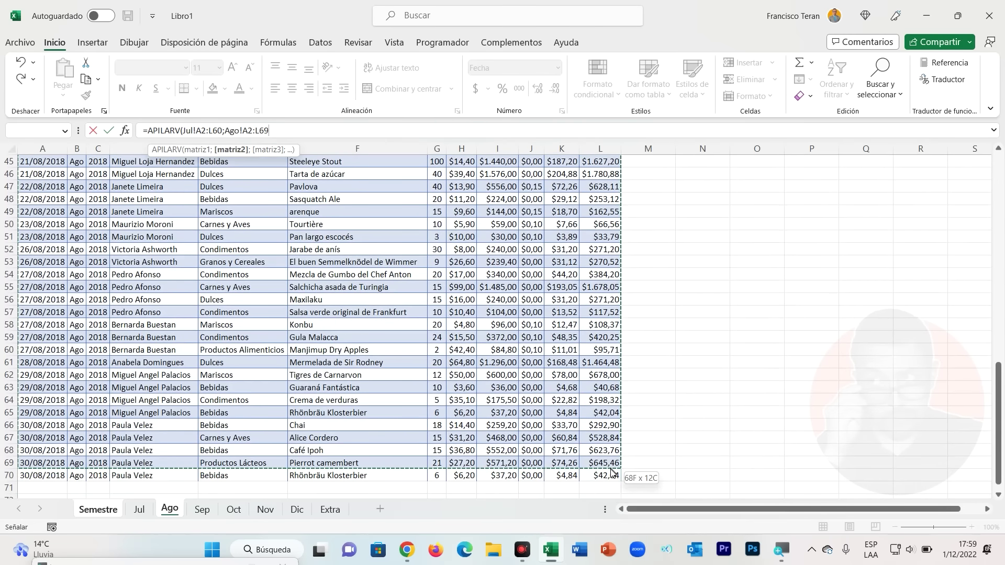
left_click_drag(610, 564, 614, 478)
type(";")
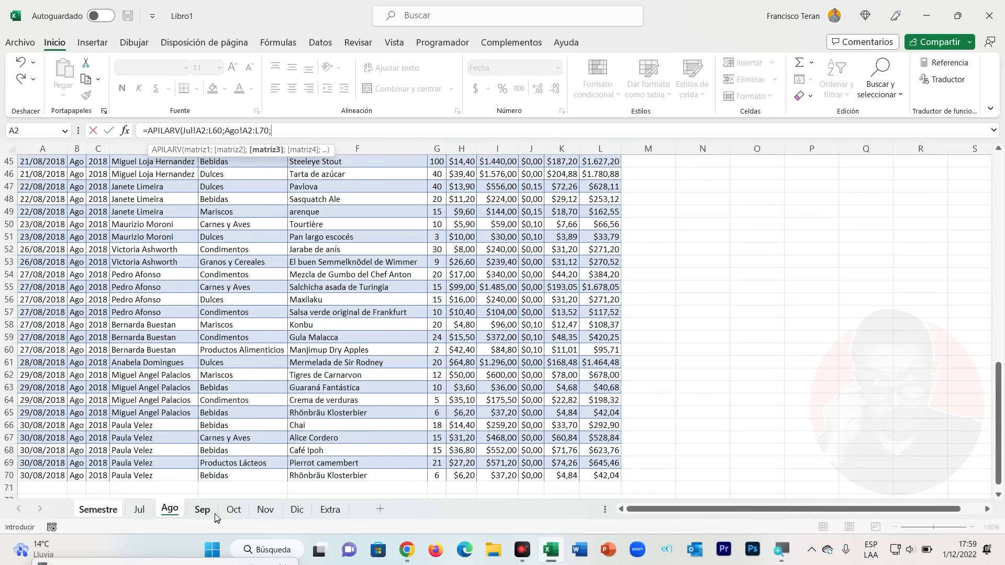
left_click(202, 509)
left_click_drag(51, 180, 646, 564)
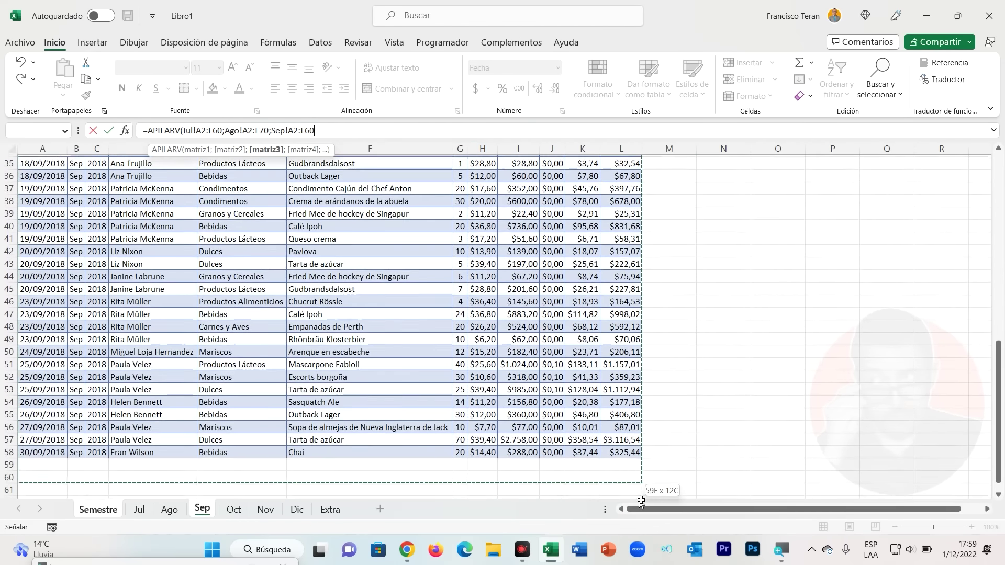
left_click_drag(647, 564, 632, 441)
type(";")
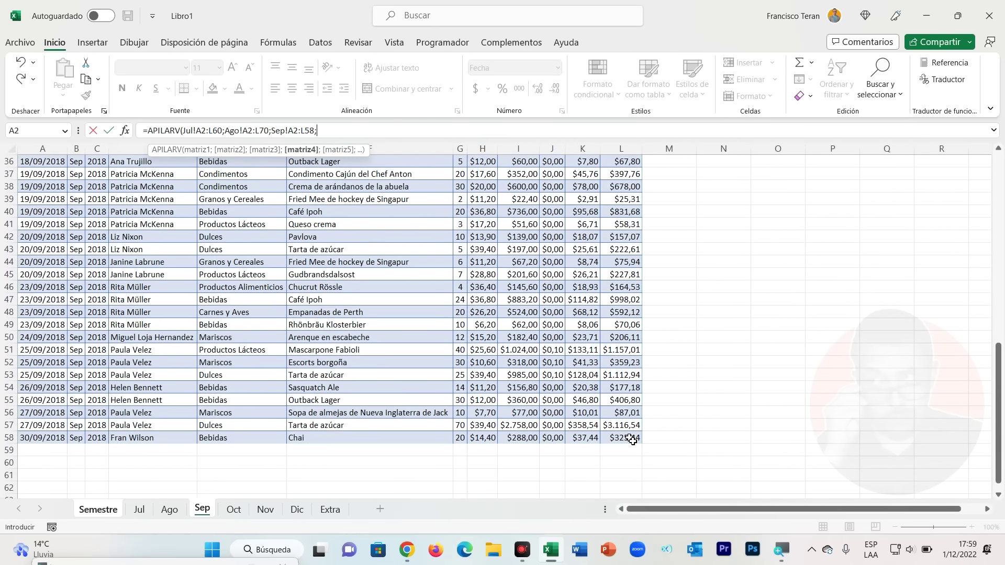
Step: Add Oct!A2:L74, Nov!A2:L67 and Dic!A2:L82, close the parenthesis and enter the formula
left_click(233, 509)
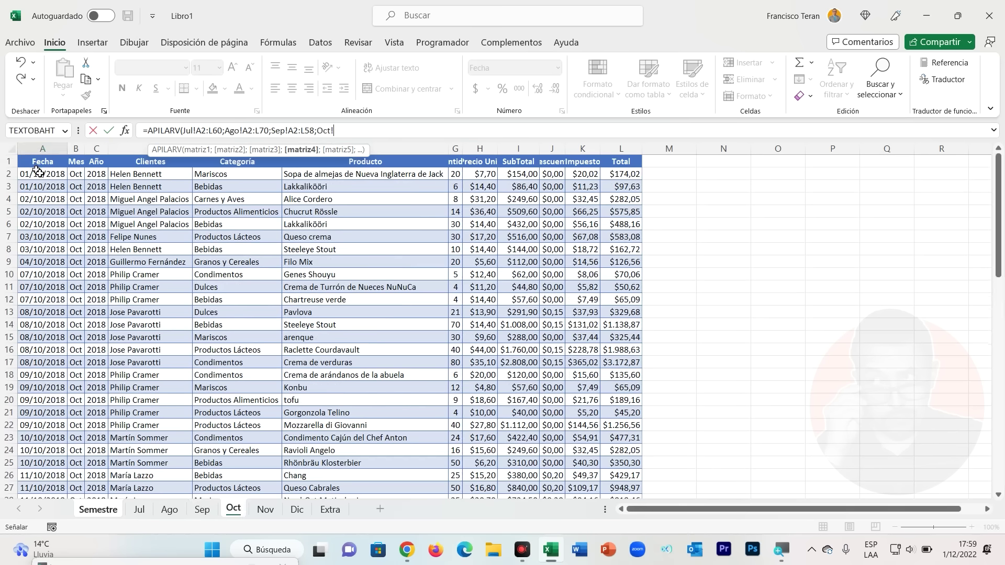
mouse_move(43, 181)
left_mouse_down()
mouse_move(588, 564)
mouse_move(621, 471)
left_mouse_up()
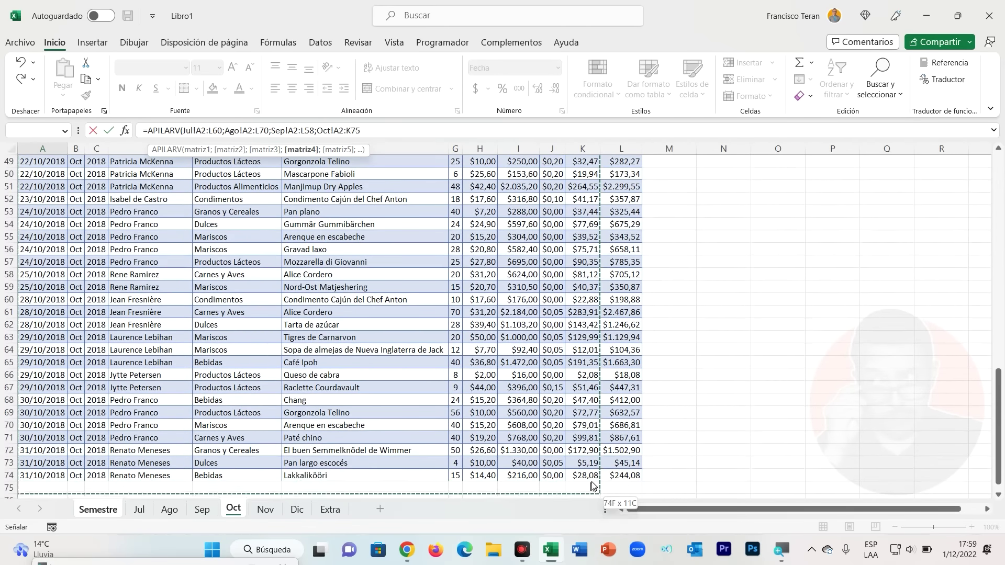
type(";")
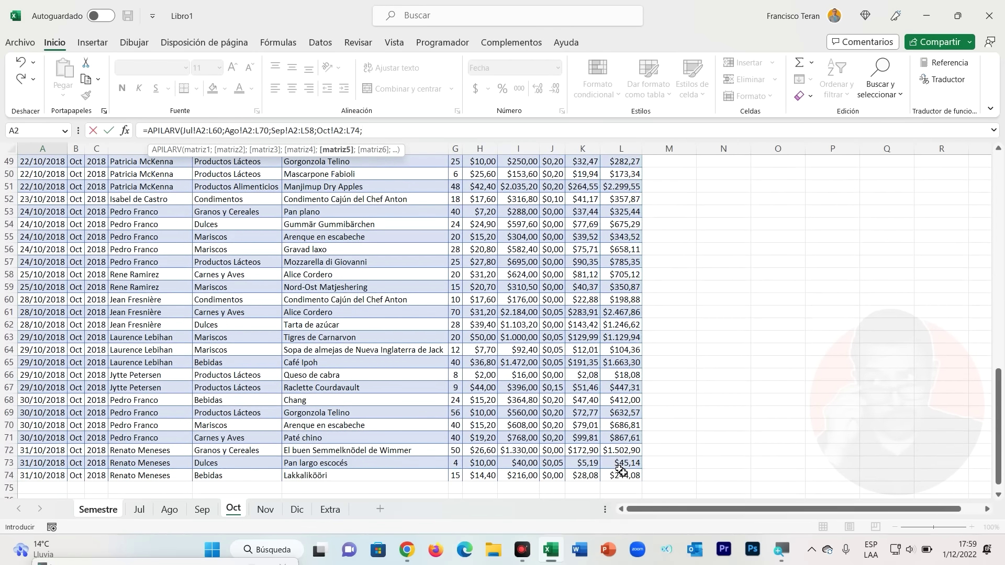
left_click(265, 509)
mouse_move(45, 175)
left_mouse_down()
mouse_move(621, 564)
mouse_move(633, 453)
left_mouse_up()
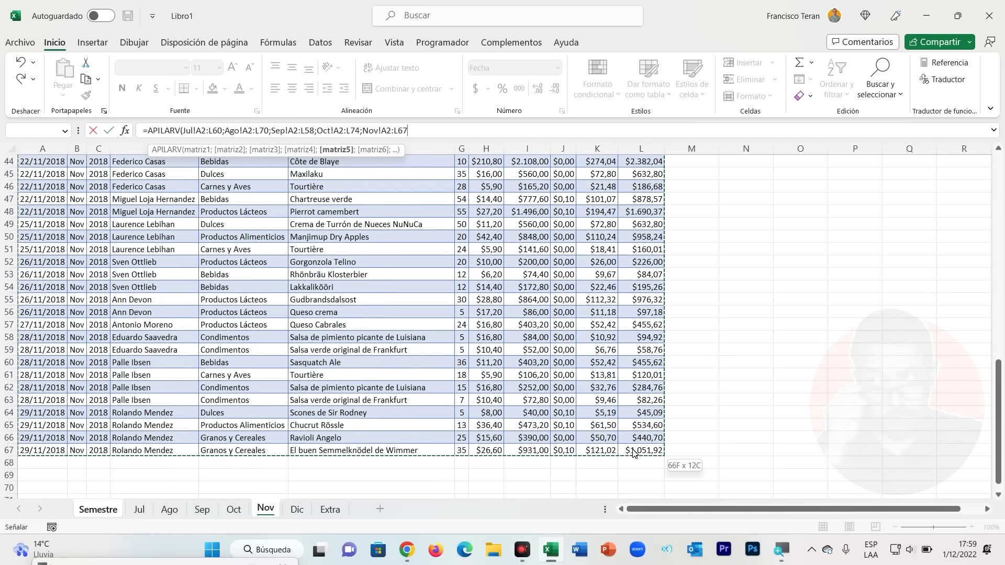
type(";")
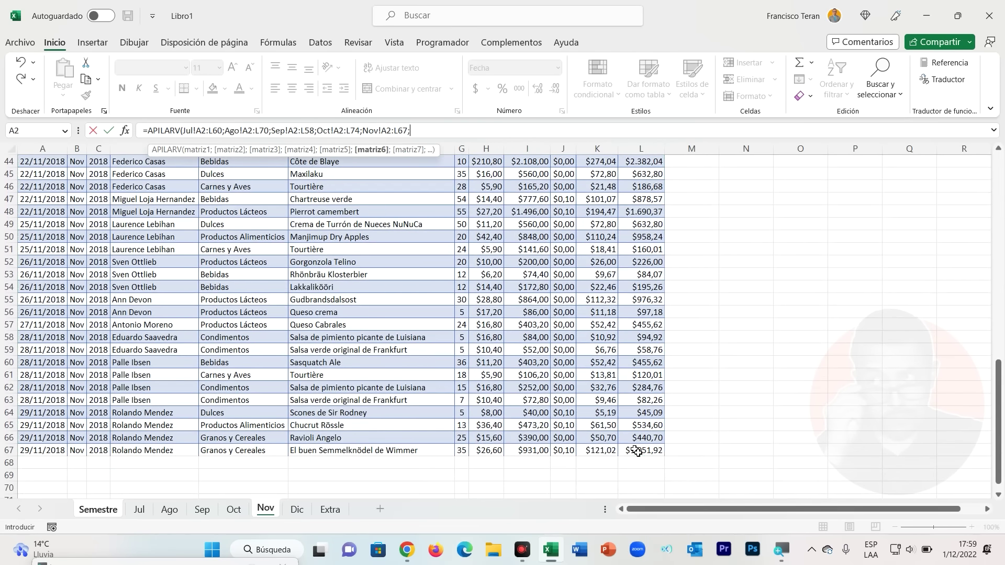
left_click(297, 509)
left_click_drag(47, 179, 638, 475)
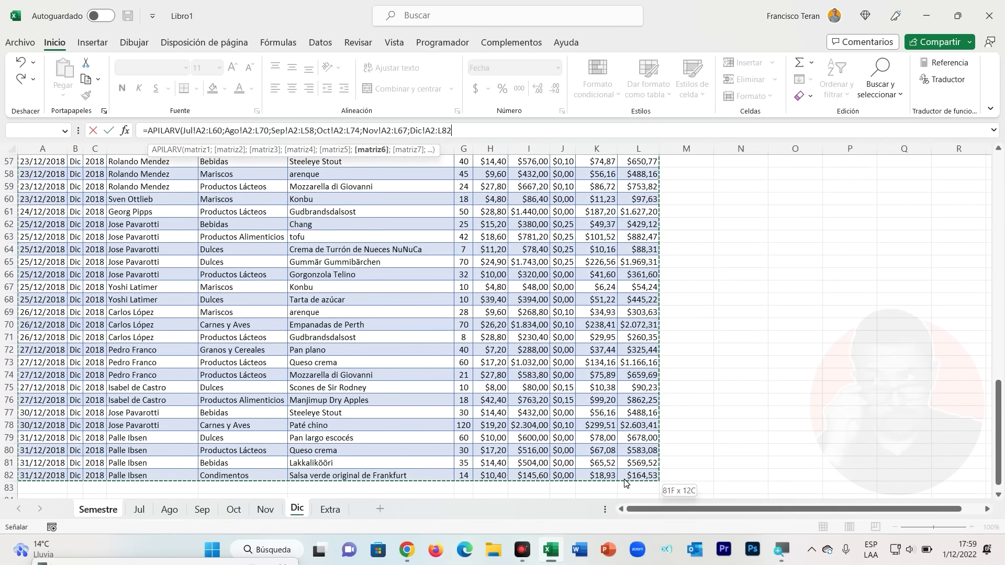
left_click_drag(657, 484, 627, 477)
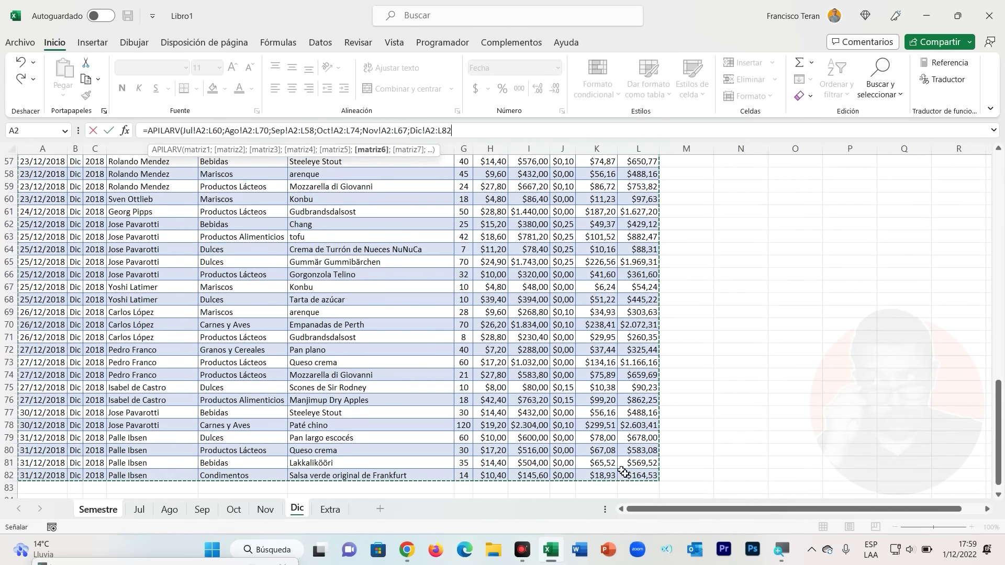
left_click(468, 130)
type(")")
key("Return")
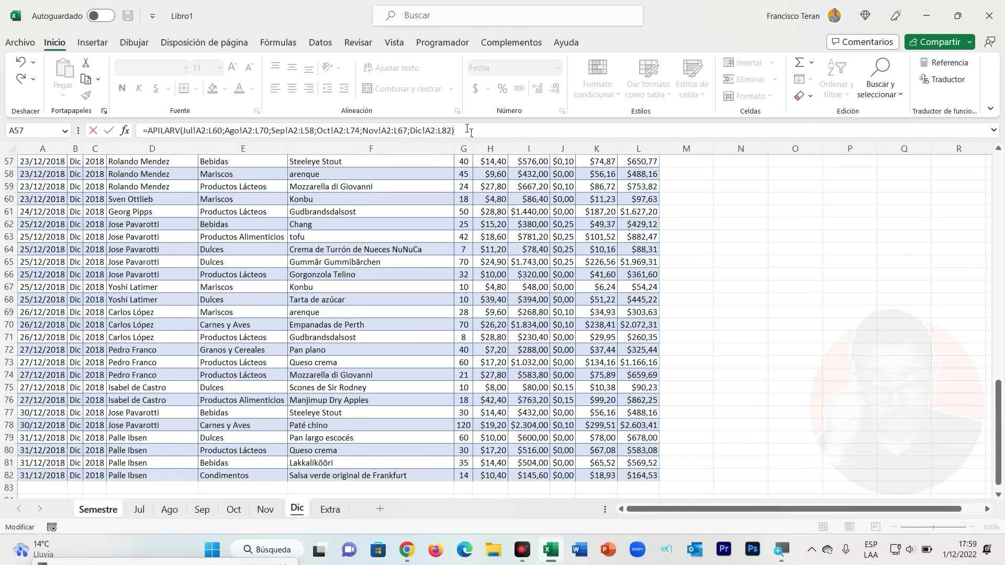
scroll(427, 259, "down", 6)
scroll(367, 267, "down", 6)
scroll(269, 291, "down", 7)
scroll(238, 302, "down", 7)
scroll(238, 302, "down", 7)
scroll(246, 301, "down", 7)
scroll(254, 297, "down", 7)
scroll(262, 295, "down", 6)
scroll(266, 294, "down", 7)
scroll(268, 292, "down", 7)
scroll(266, 289, "down", 6)
scroll(270, 292, "down", 7)
scroll(271, 294, "down", 9)
scroll(269, 292, "down", 6)
scroll(283, 295, "down", 5)
scroll(367, 306, "down", 7)
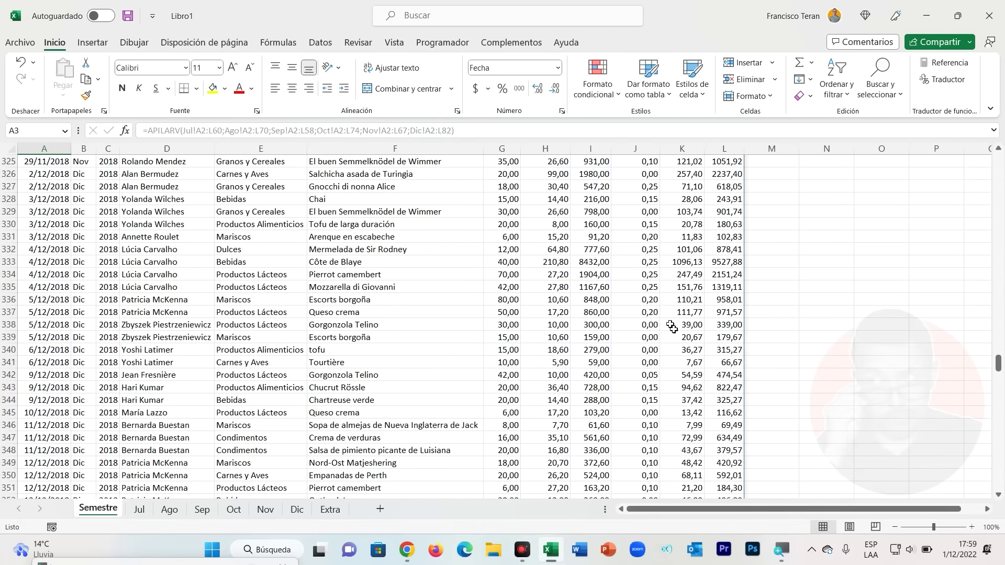
left_click(410, 375)
left_click(218, 300)
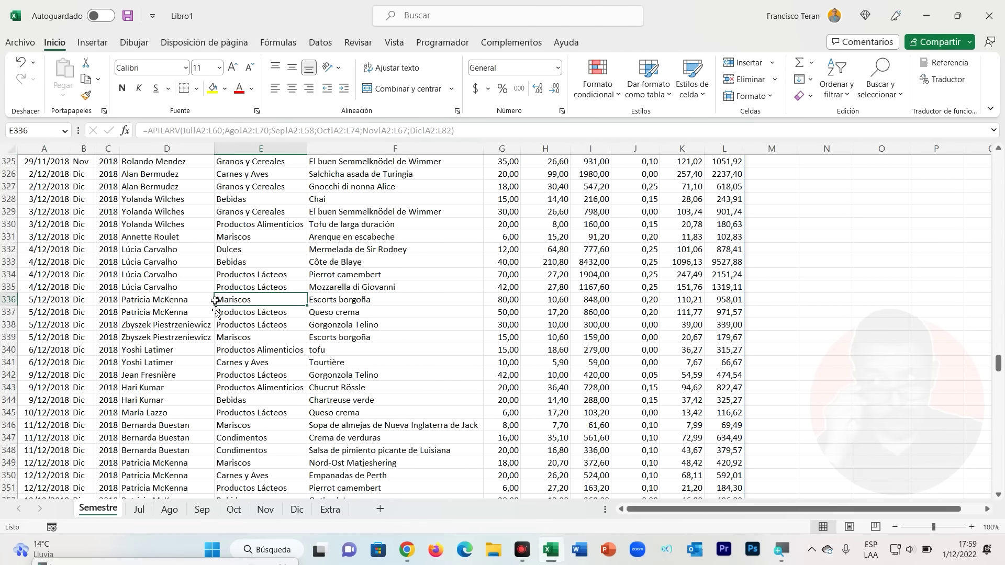
left_click(212, 312)
scroll(258, 298, "down", 5)
scroll(281, 310, "down", 7)
scroll(284, 308, "down", 9)
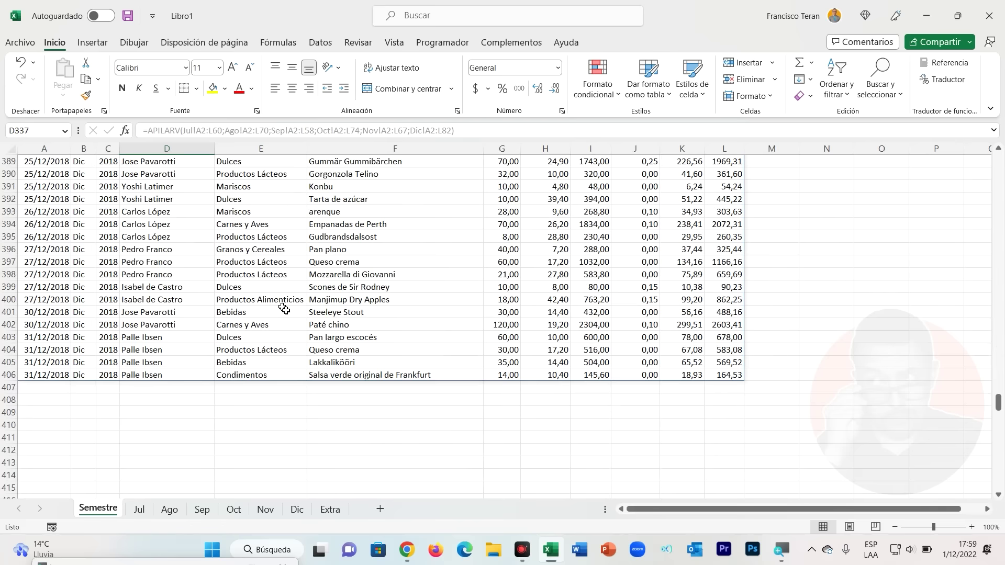
scroll(284, 309, "down", 2)
left_click(32, 297)
left_click(314, 277)
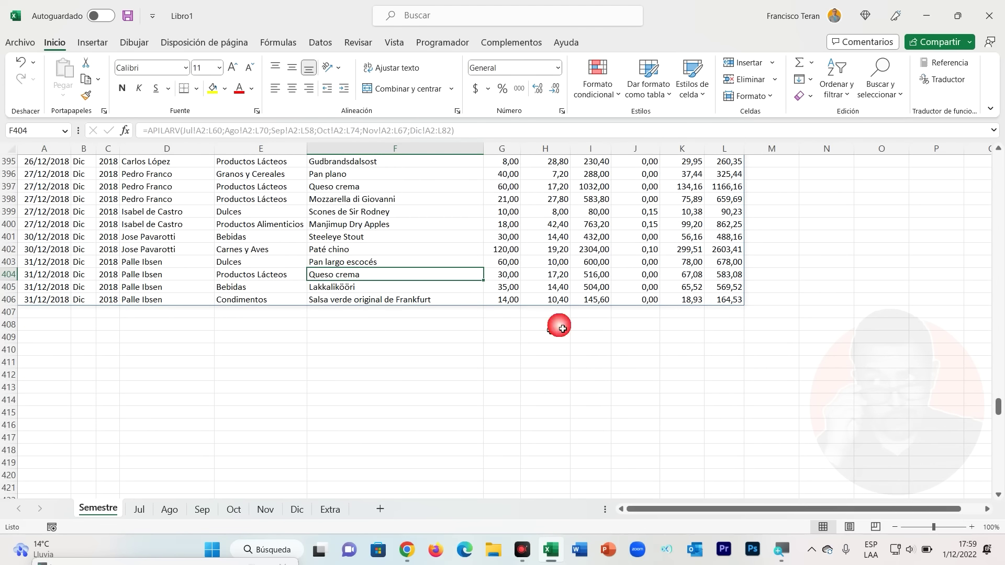
left_click(593, 273)
key("BackSpace")
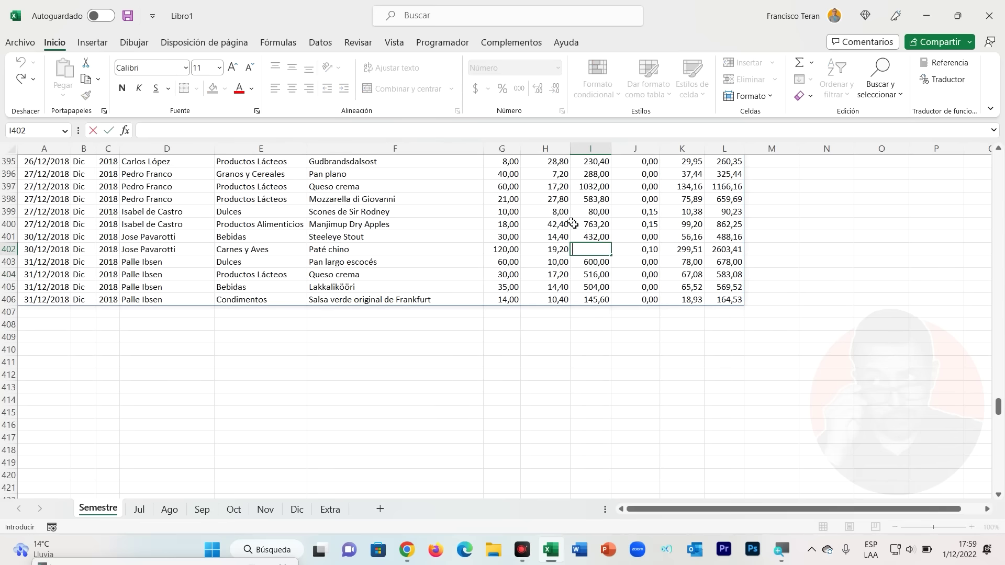
left_click(554, 224)
left_click(505, 224)
key("ctrl+Down")
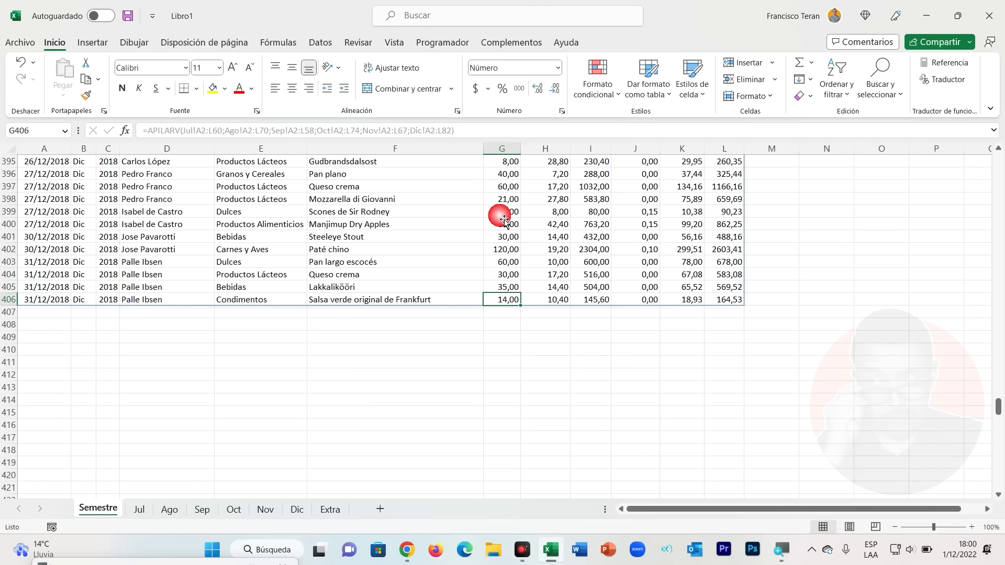
left_click(502, 211)
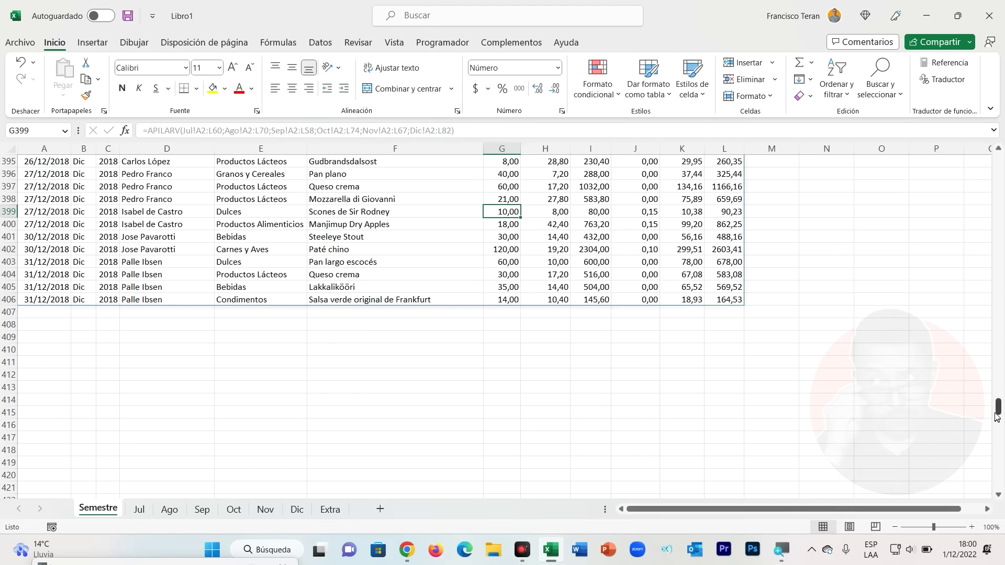
left_click_drag(999, 410, 998, 160)
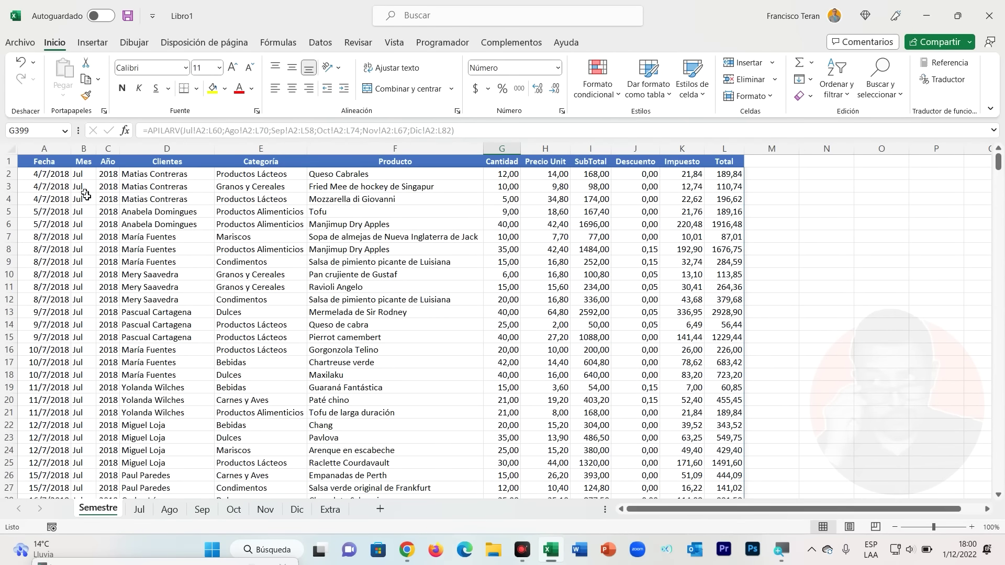
Step: Copy the stacked results through row 406 and paste them back as plain values
left_click(57, 176)
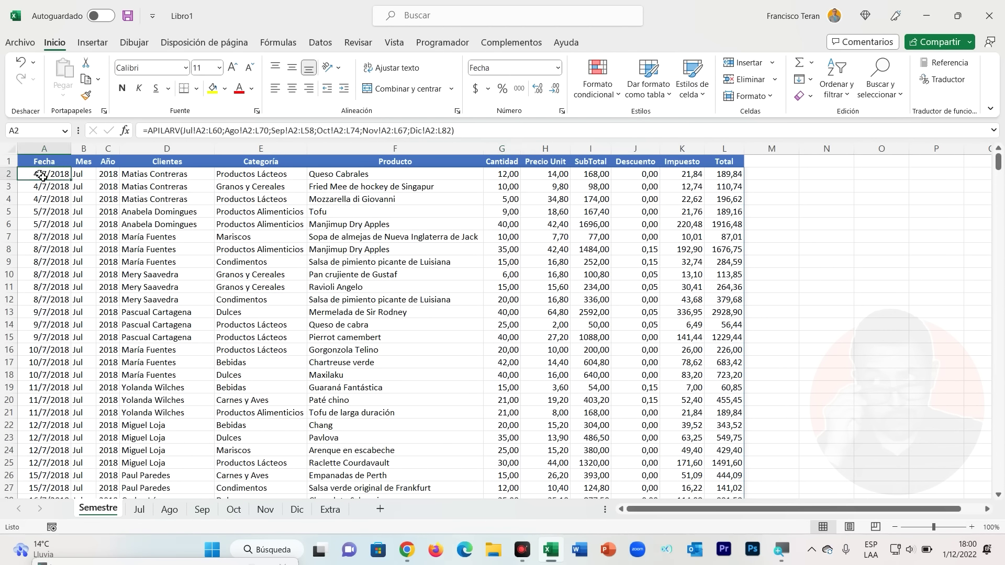
left_click_drag(41, 176, 726, 563)
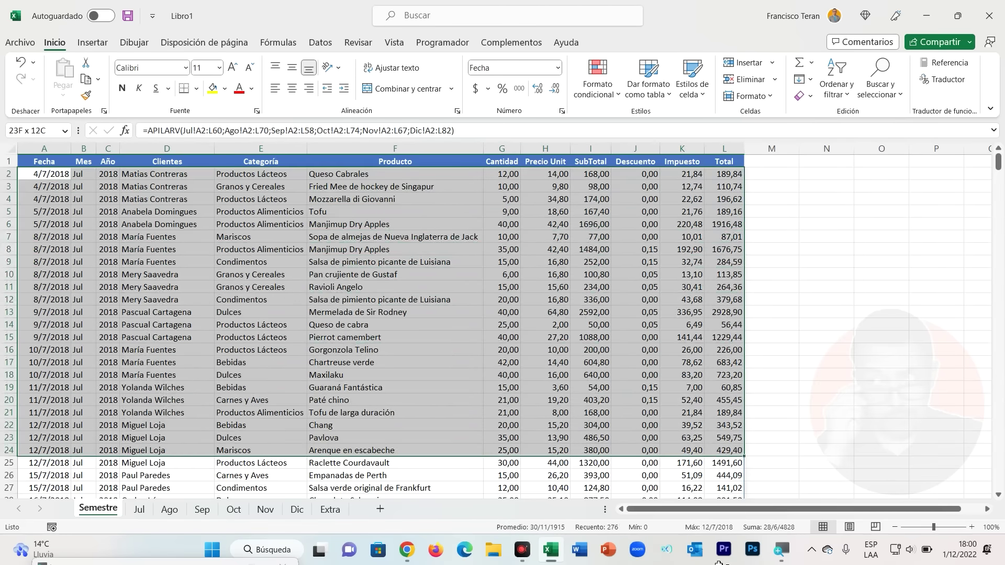
left_click_drag(726, 563, 724, 541)
key("ctrl+c")
left_click_drag(998, 398, 999, 157)
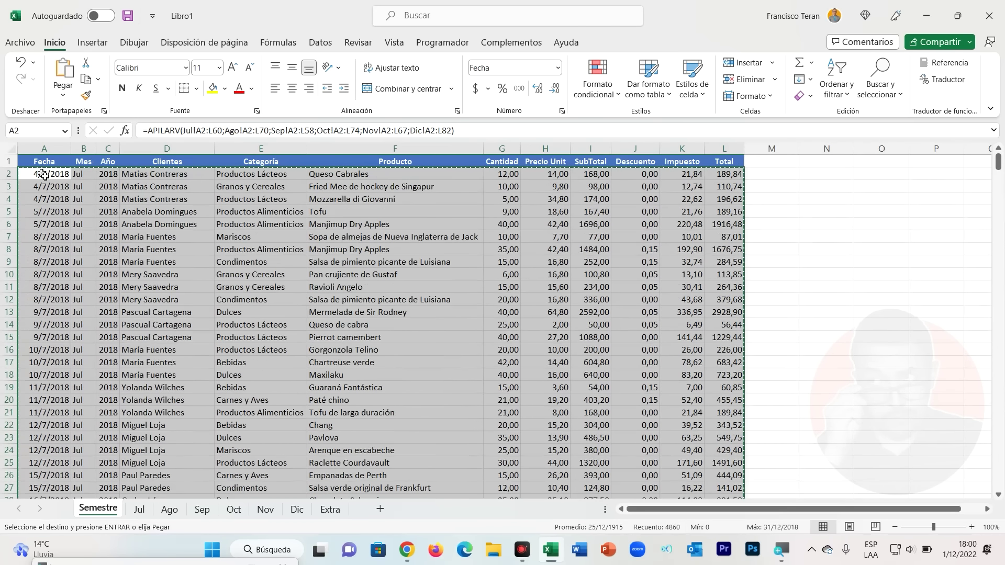
right_click(49, 162)
left_click(94, 225)
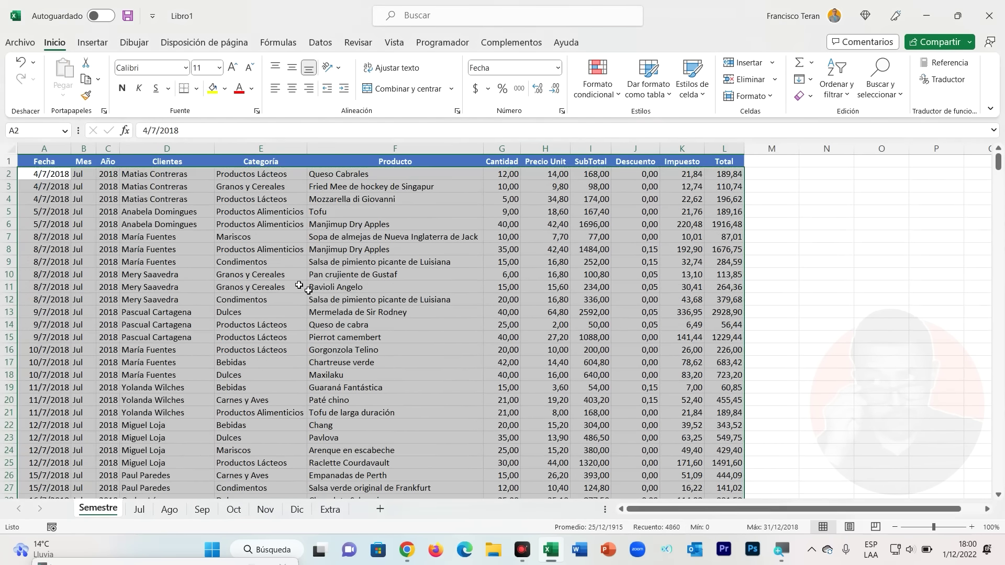
Step: Check pasted cells such as Pierrot camembert and a price, then undo back to the spilled formula
left_click(369, 292)
left_click(371, 248)
double_click(429, 337)
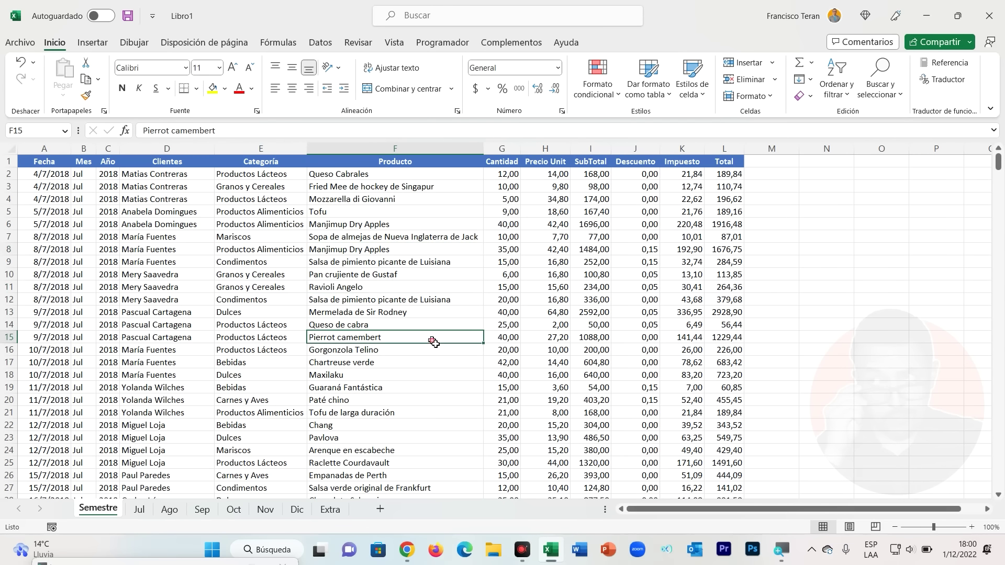
left_click(584, 329)
left_click(532, 303)
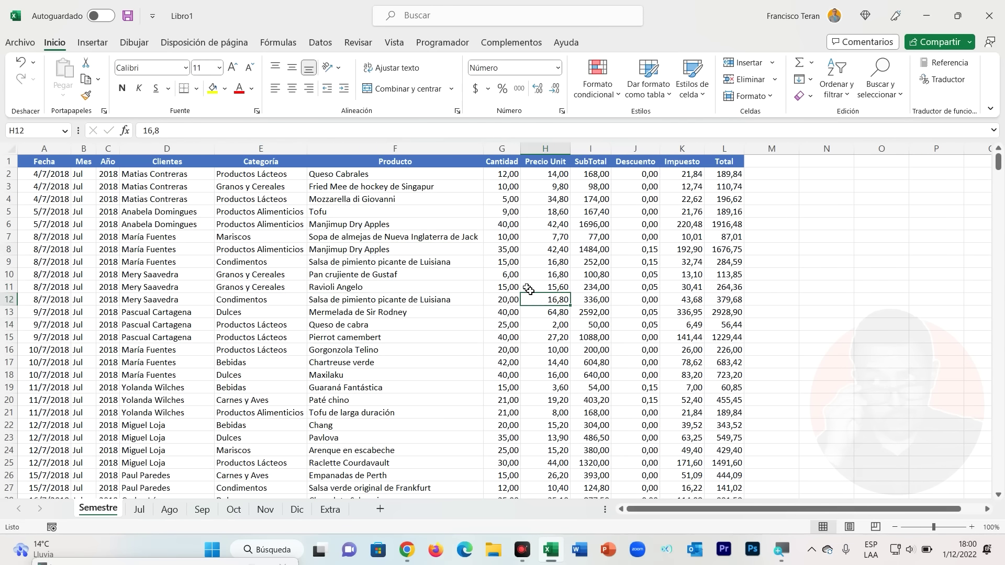
key("ctrl+z")
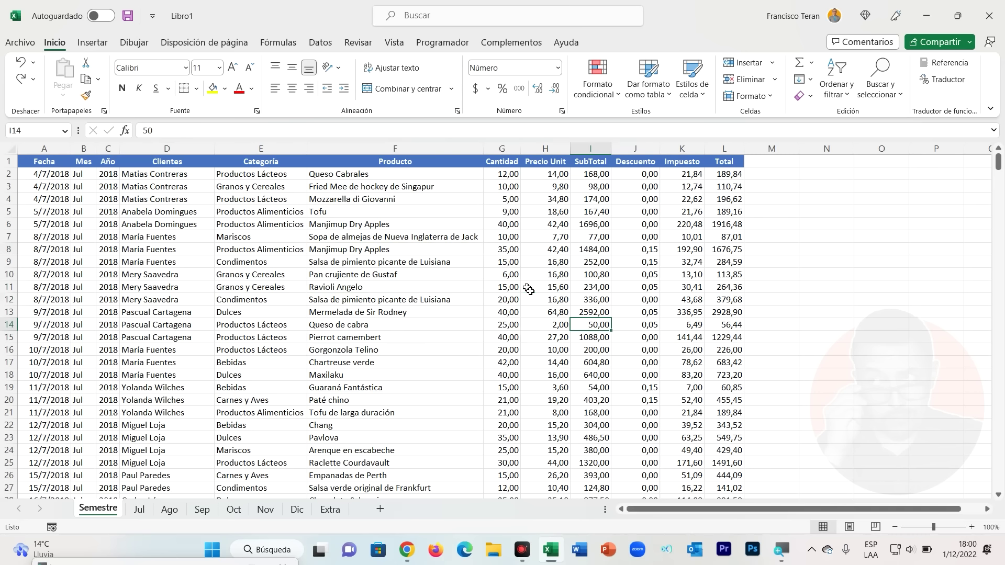
key("ctrl+z")
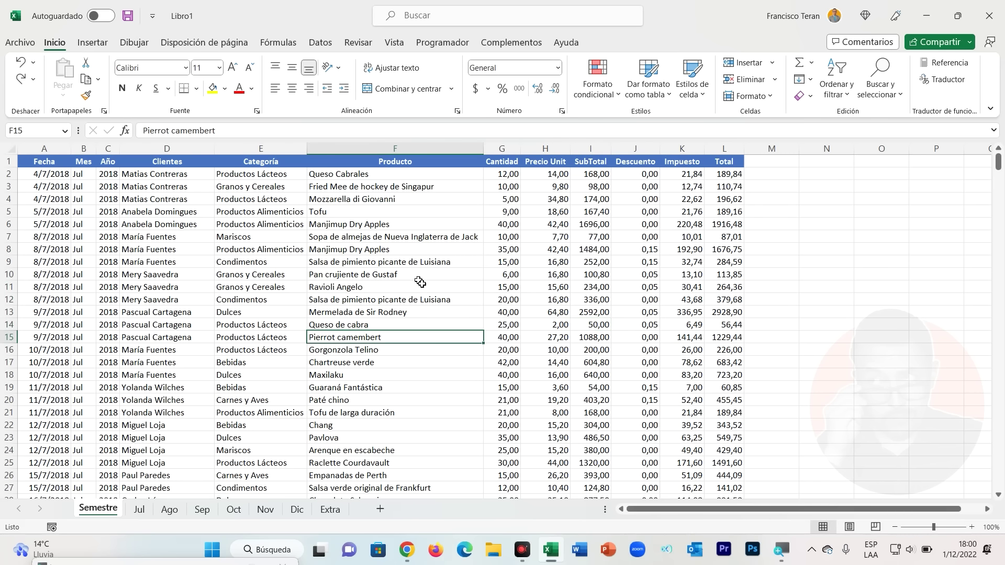
key("ctrl+z")
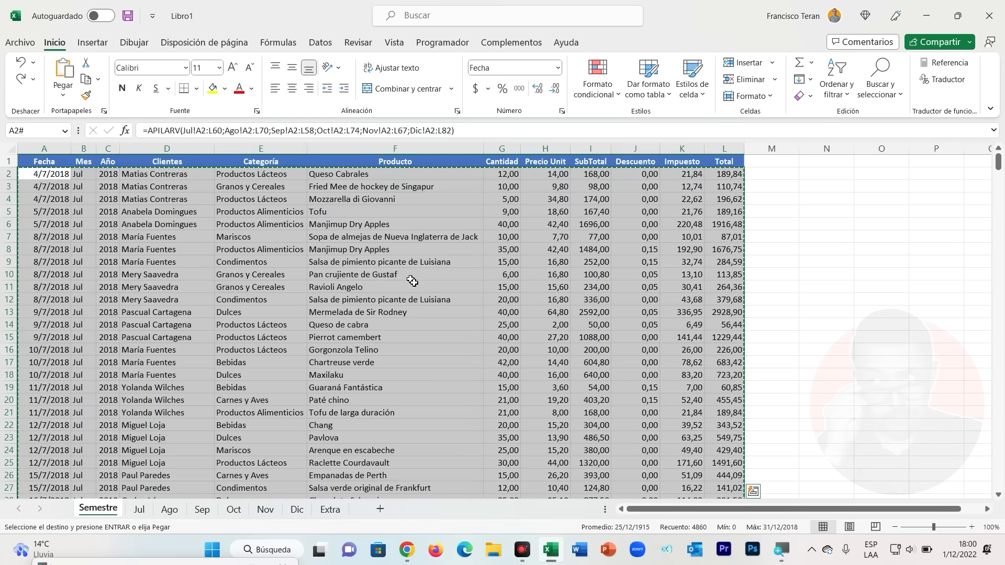
left_click(391, 261)
Step: Select A2 and delete its APILARV stacking formula, leaving only the Fecha–Total headers
left_click(38, 178)
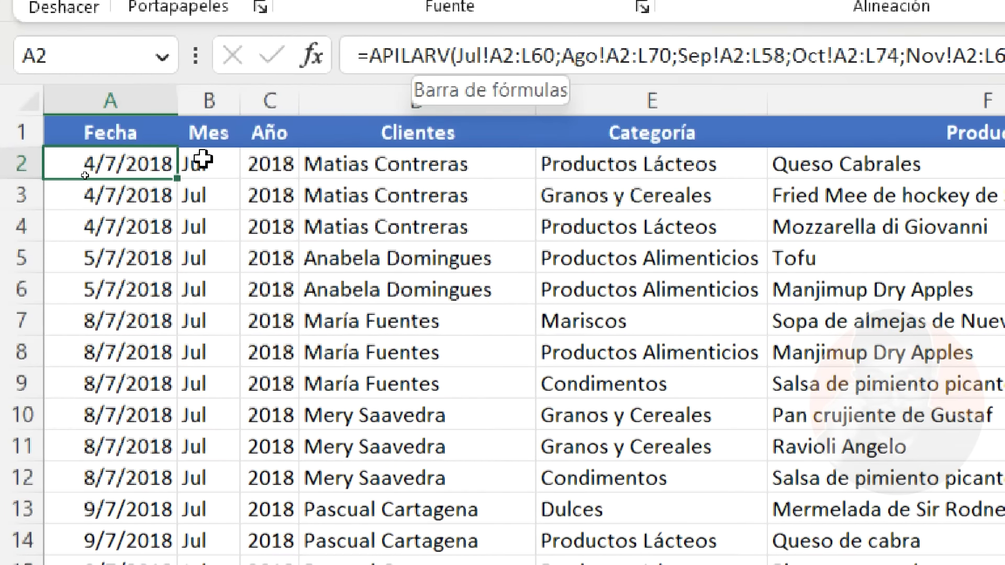
left_click(201, 160)
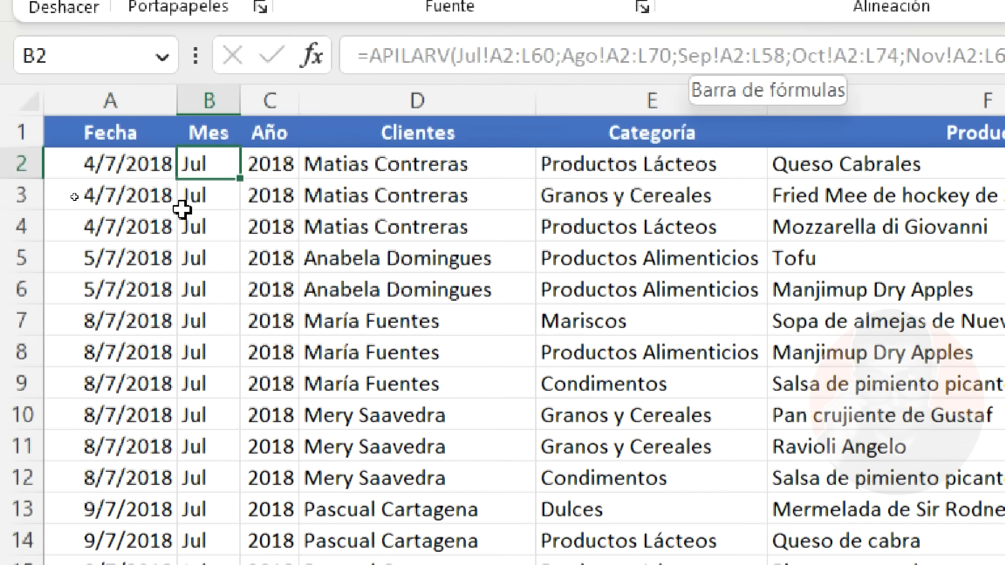
left_click(130, 219)
left_click(329, 289)
left_click_drag(471, 199, 426, 177)
left_click(154, 163)
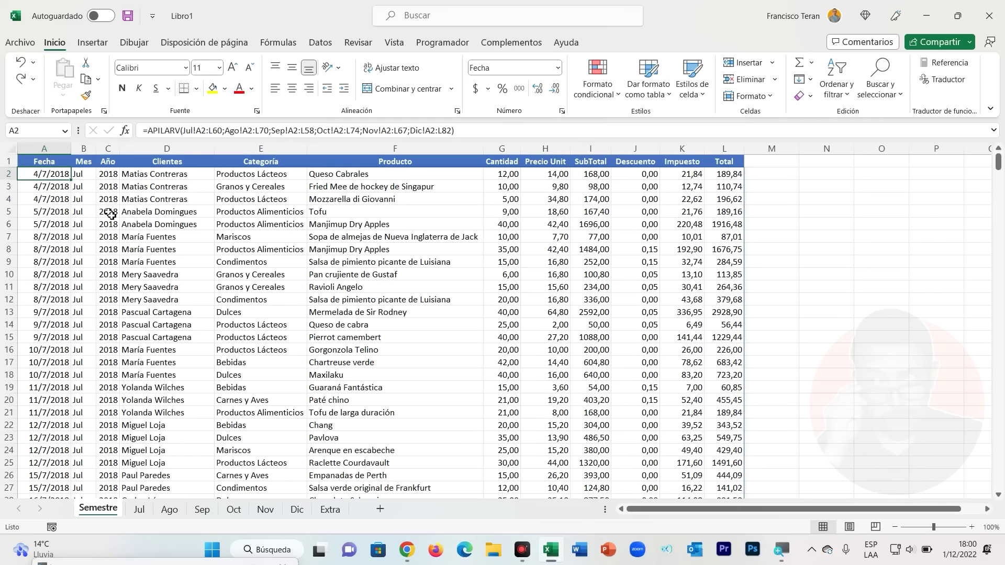
key("Delete")
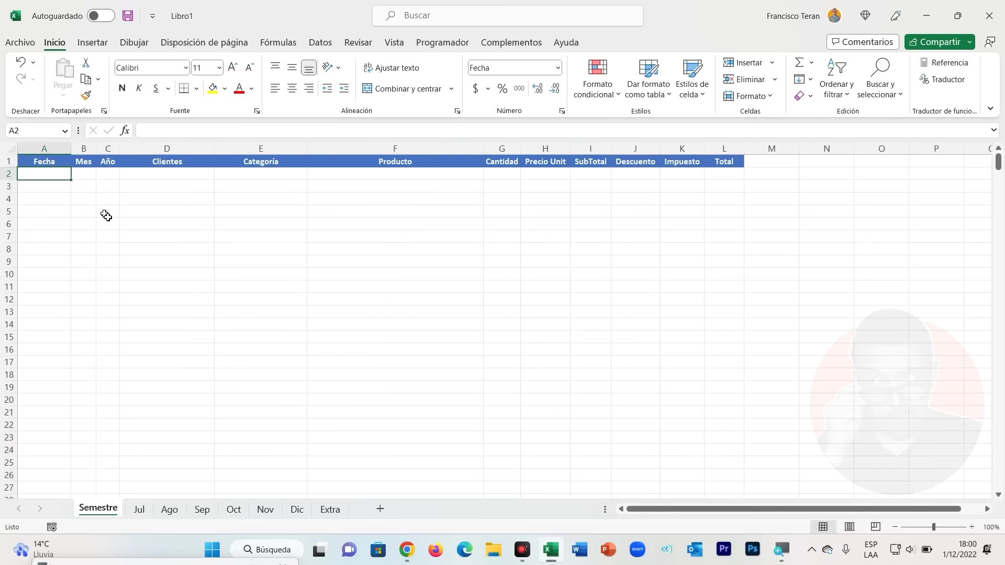
Step: Begin =APILARV(Jul! in Semestre A2, with the Jul sheet scrolled to its top
type("=")
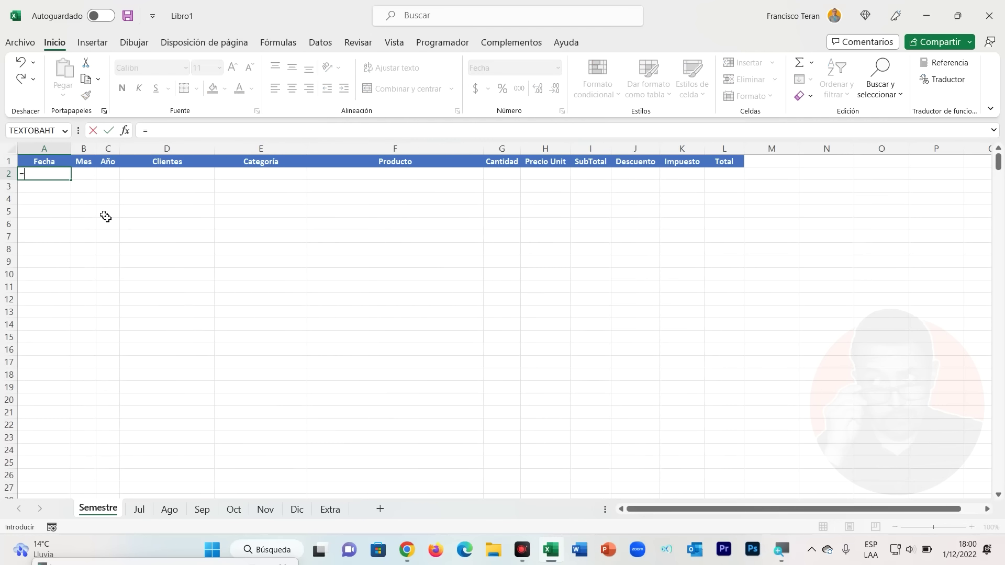
type("apilarv")
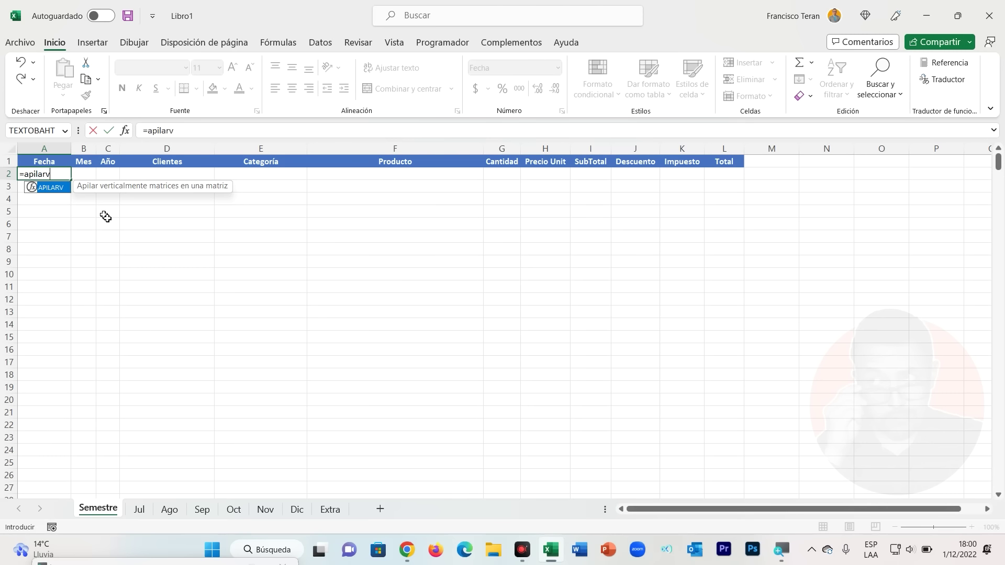
key("Tab")
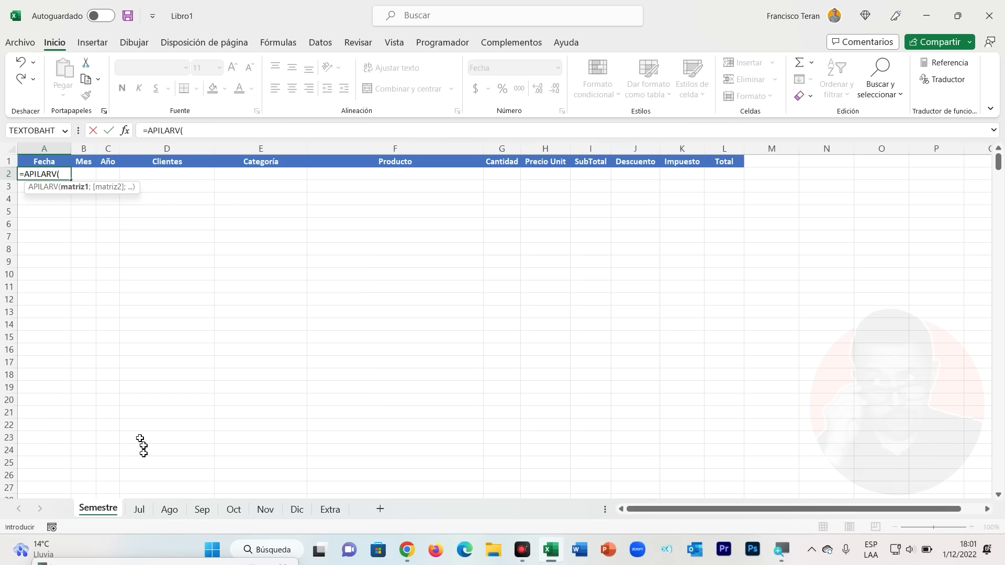
left_click(140, 511)
scroll(140, 512, "up", 8)
scroll(140, 513, "up", 4)
scroll(141, 514, "up", 2)
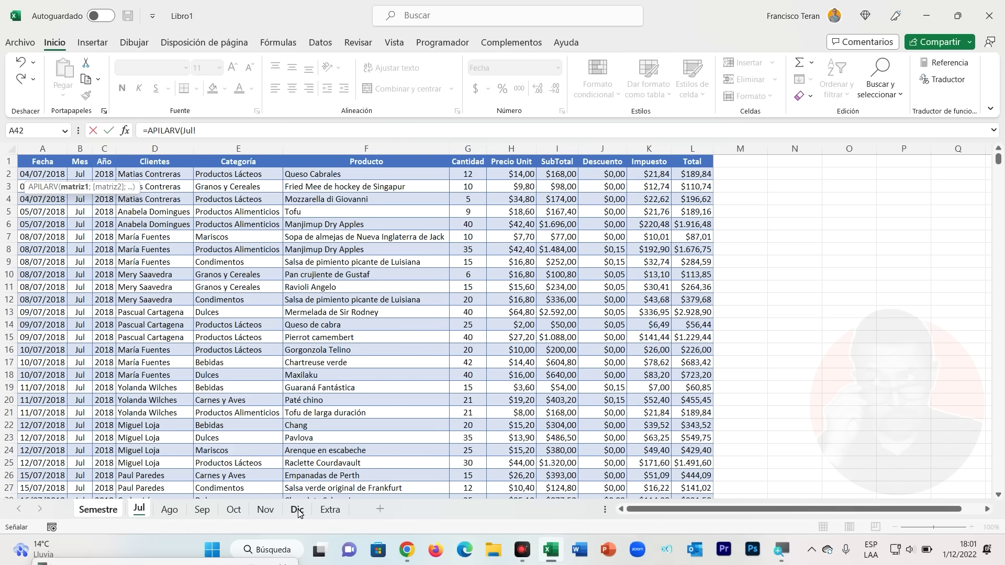
Step: Complete and enter =APILARV('Jul:Dic'!A2:L90), a single 3D range spanning every month sheet
left_click(297, 510, "shift")
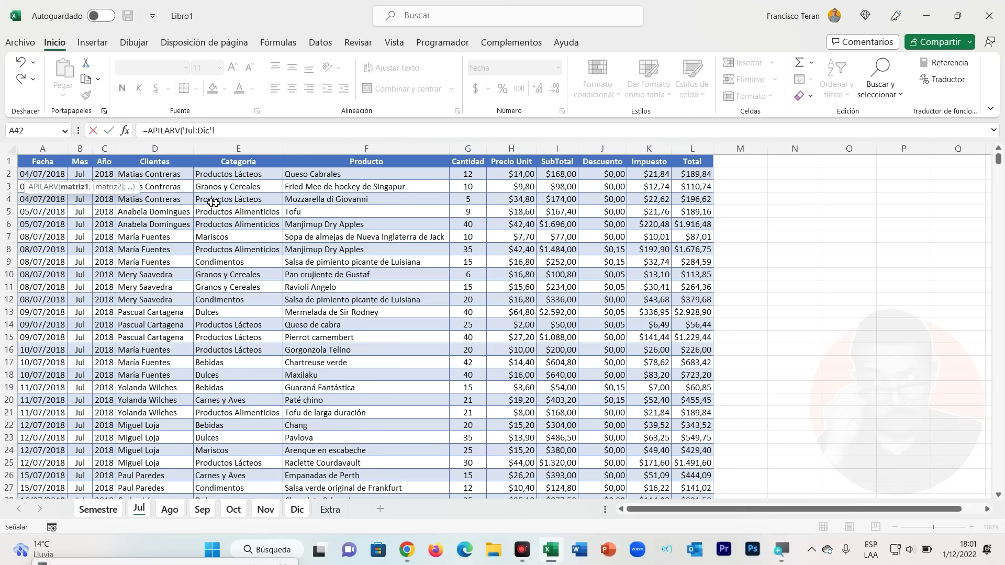
mouse_move(49, 176)
left_mouse_down()
mouse_move(684, 190)
mouse_move(691, 518)
left_mouse_up()
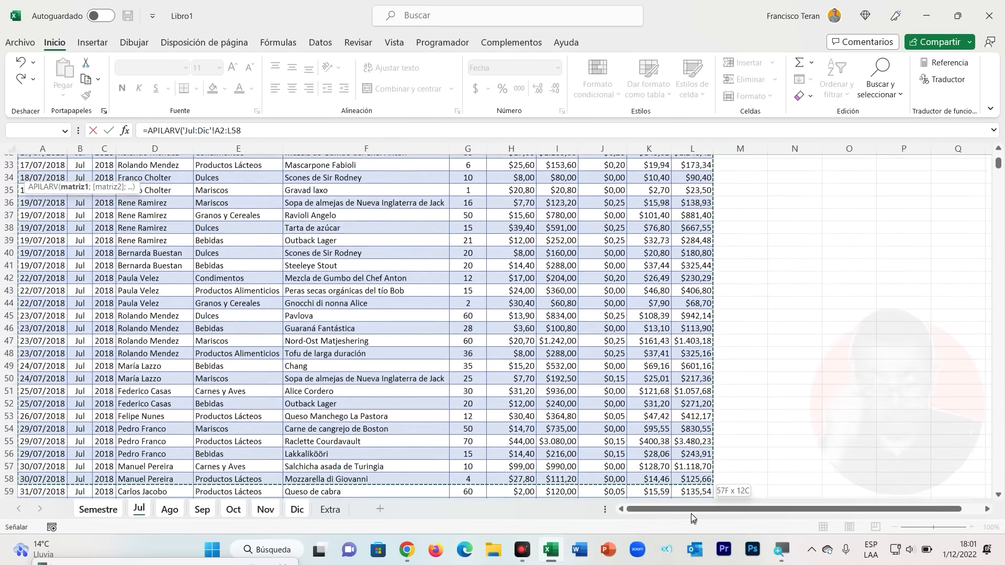
left_click_drag(691, 518, 686, 455)
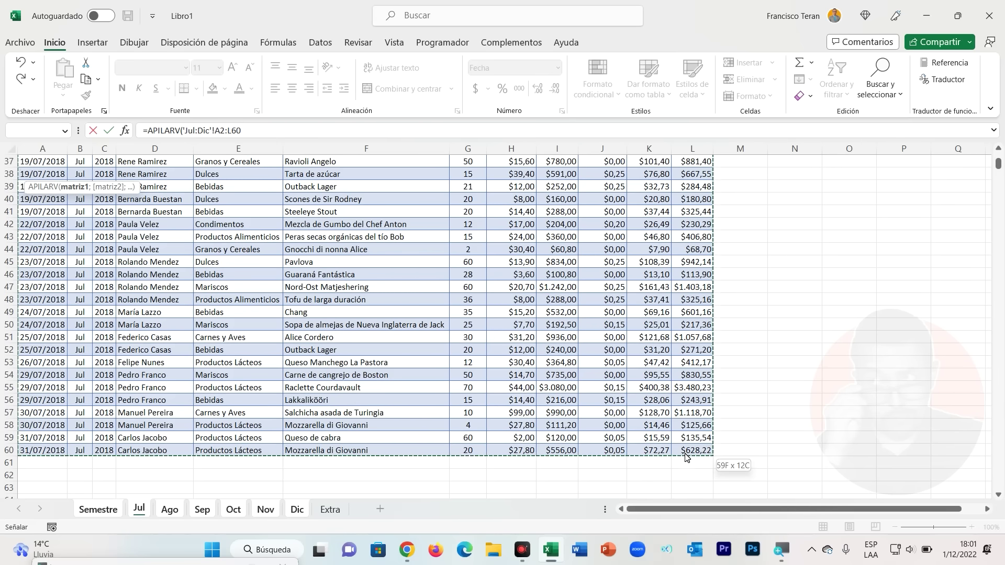
left_click_drag(685, 454, 696, 504)
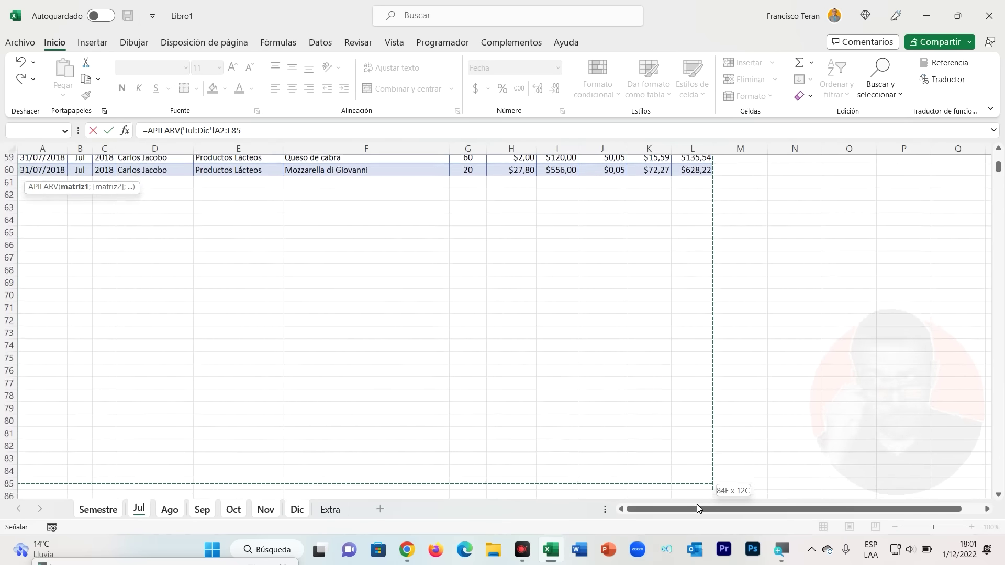
left_click_drag(696, 504, 699, 460)
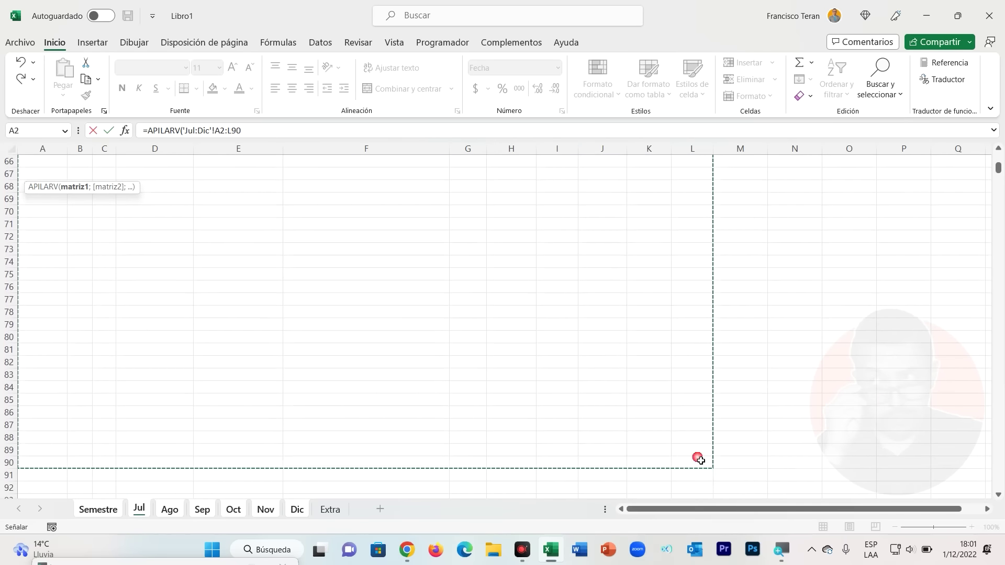
scroll(697, 455, "up", 5)
scroll(696, 454, "up", 2)
scroll(697, 454, "down", 3)
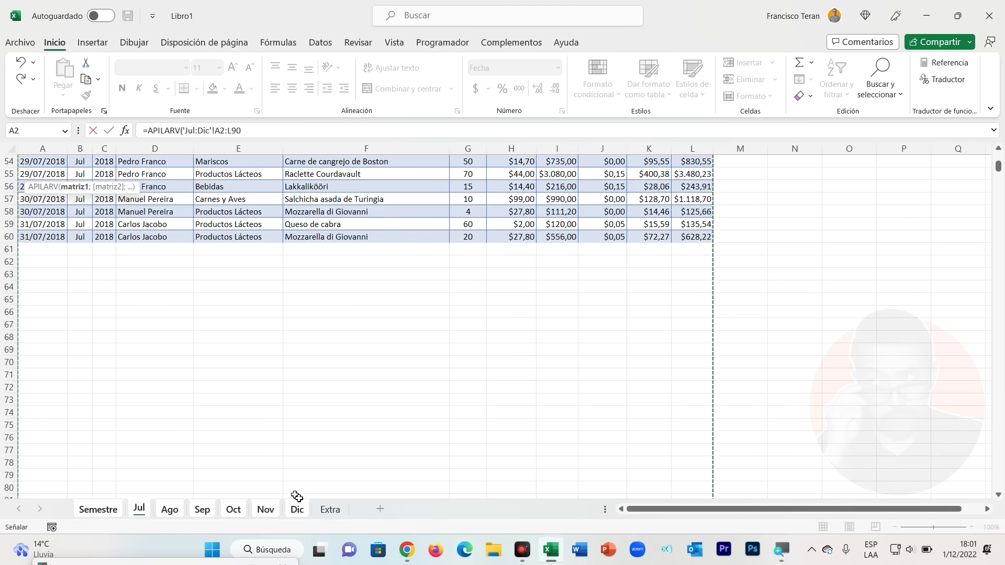
scroll(309, 471, "down", 5)
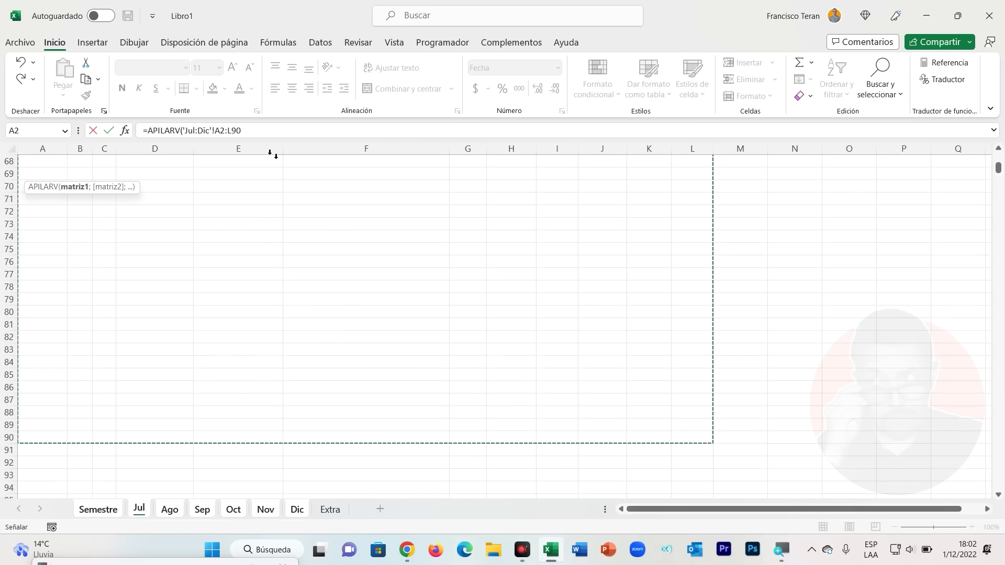
left_click(266, 131)
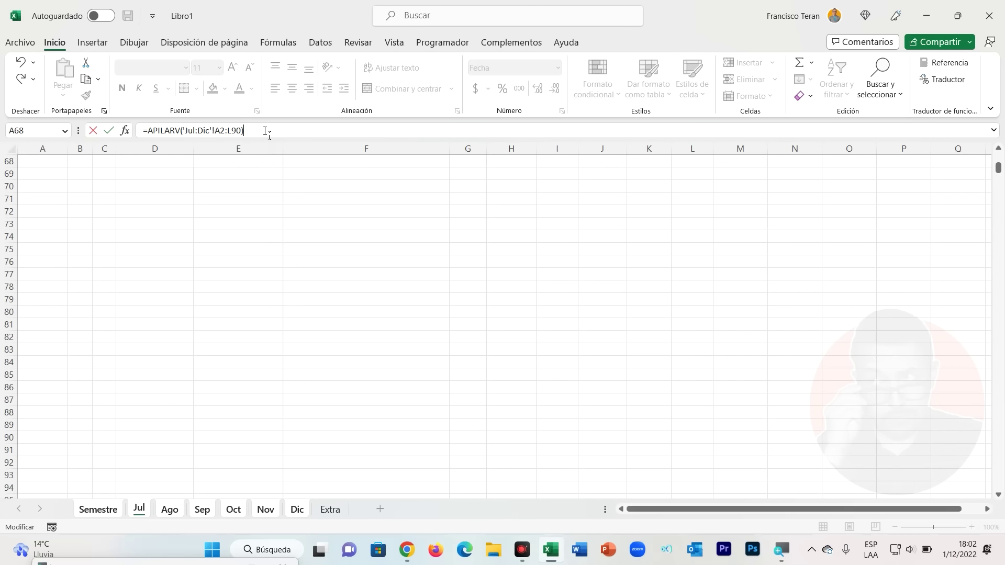
key("Return")
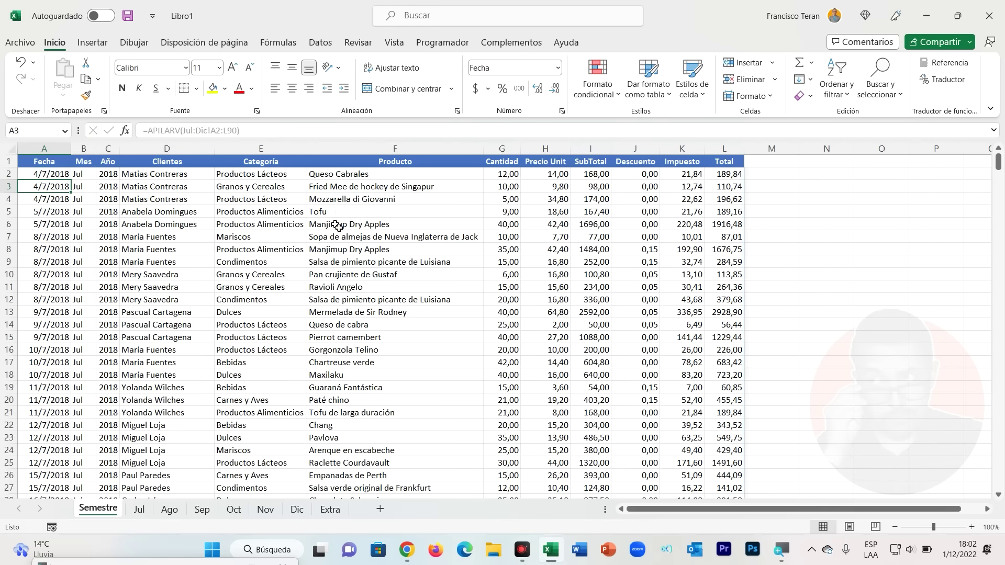
left_click(60, 174)
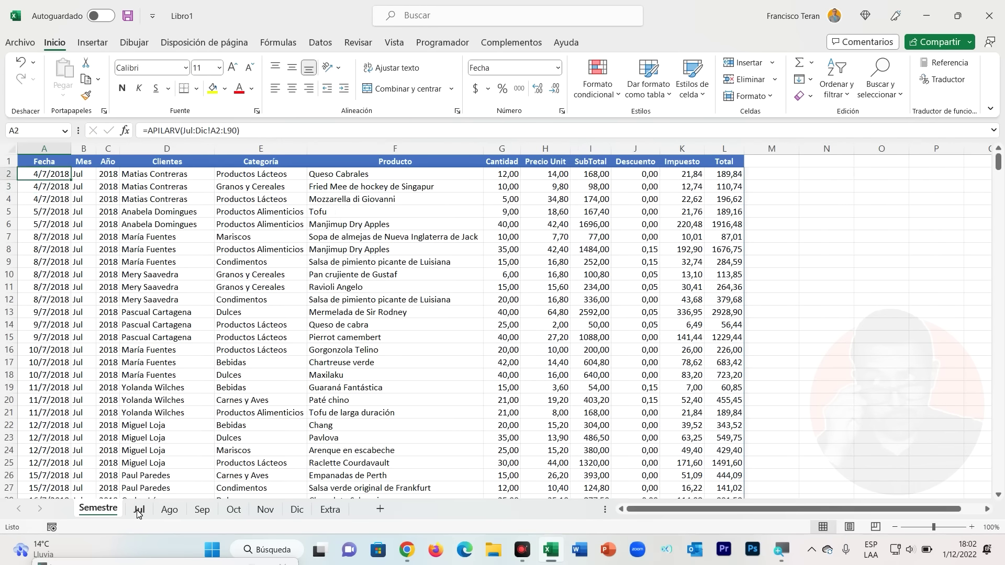
left_click(139, 511)
left_click(169, 509)
scroll(214, 463, "up", 8)
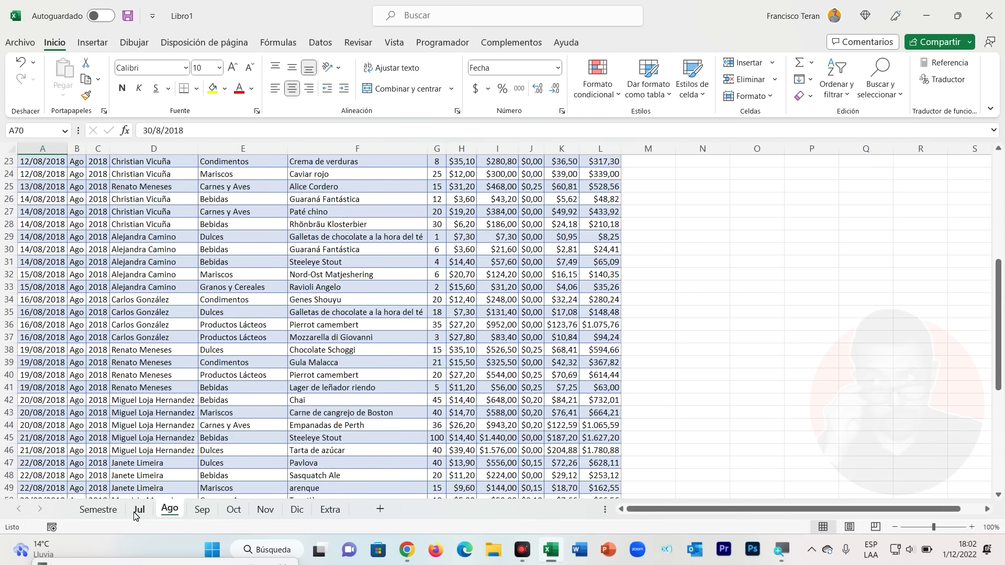
left_click(137, 511)
scroll(156, 371, "up", 16)
scroll(155, 371, "up", 3)
scroll(156, 371, "up", 2)
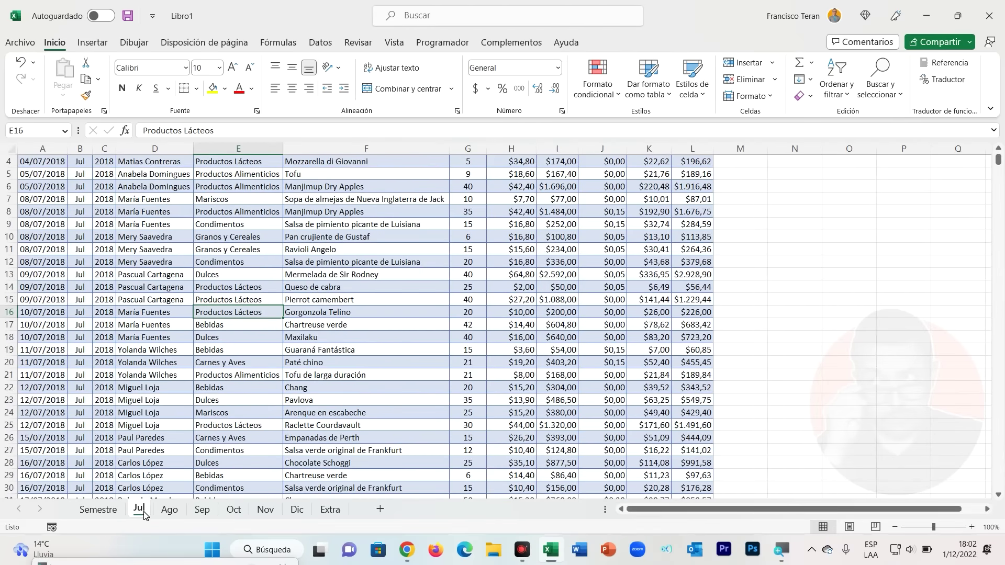
left_click(297, 510)
scroll(299, 498, "up", 3)
scroll(299, 489, "up", 6)
scroll(290, 461, "up", 10)
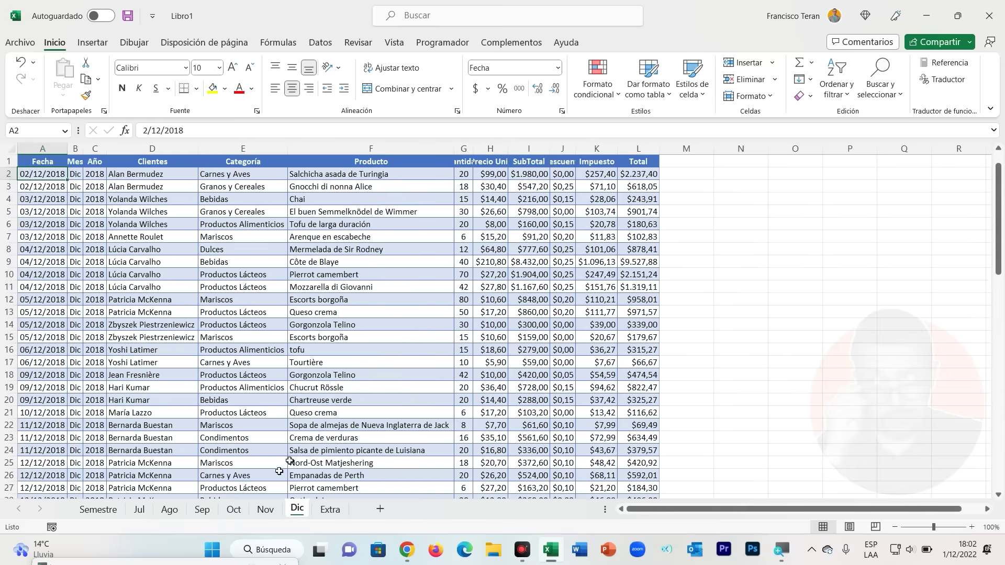
left_click(98, 509)
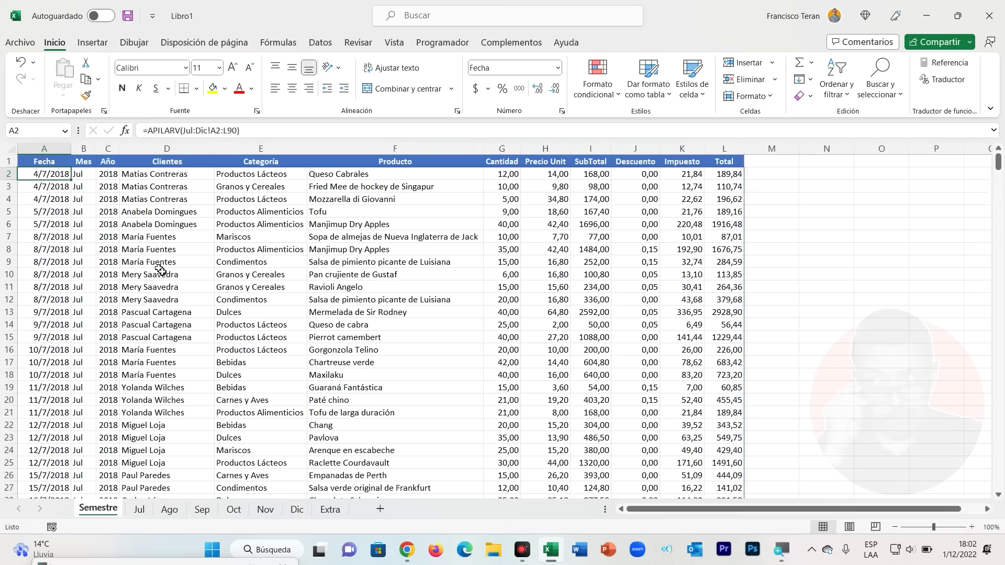
scroll(160, 270, "down", 8)
scroll(160, 269, "down", 4)
scroll(160, 270, "down", 6)
scroll(161, 269, "down", 3)
scroll(161, 270, "down", 3)
scroll(160, 270, "up", 3)
scroll(161, 270, "up", 7)
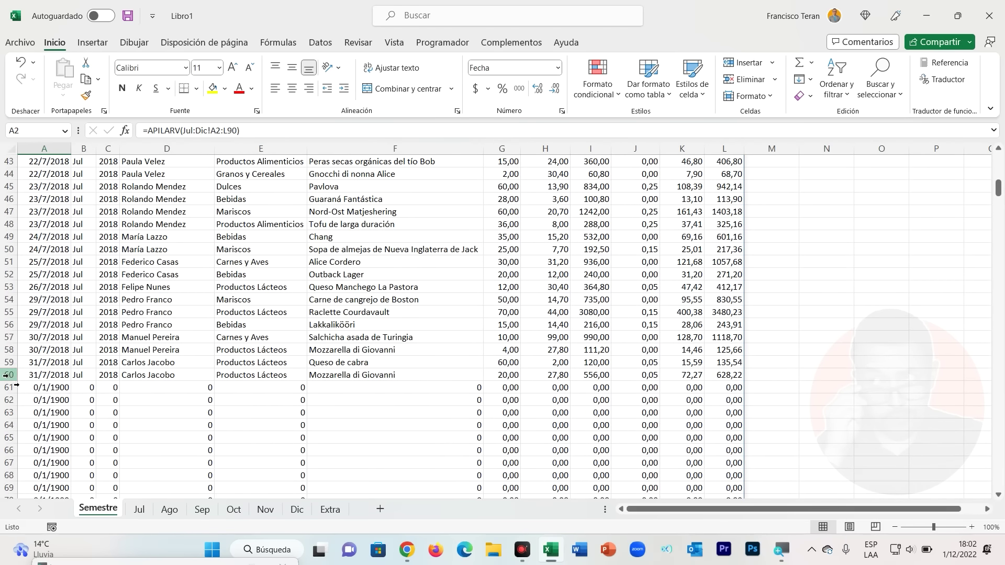
scroll(16, 386, "down", 4)
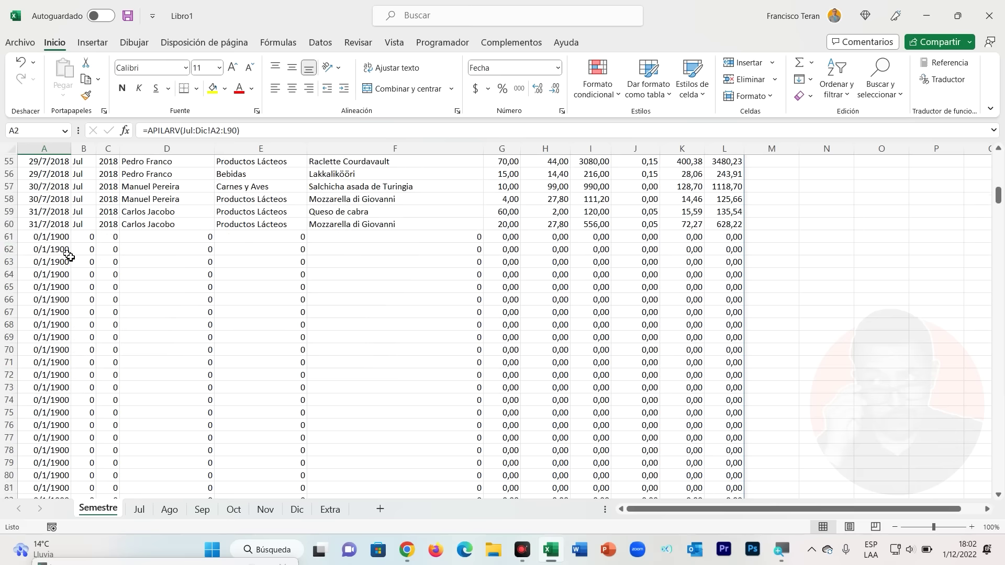
scroll(45, 244, "down", 2)
scroll(51, 253, "down", 2)
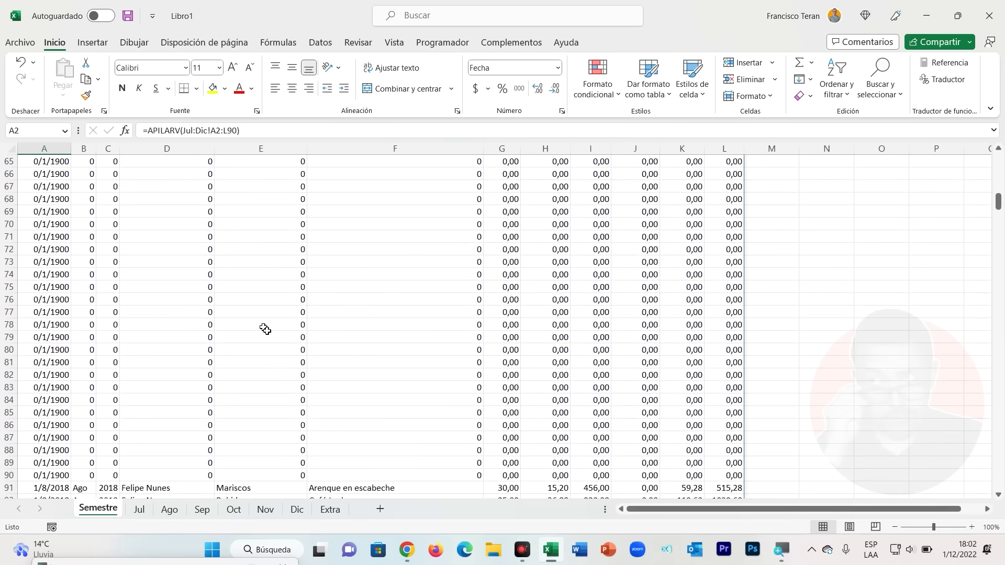
scroll(265, 327, "down", 3)
scroll(164, 316, "down", 2)
scroll(83, 265, "down", 1)
scroll(69, 263, "down", 2)
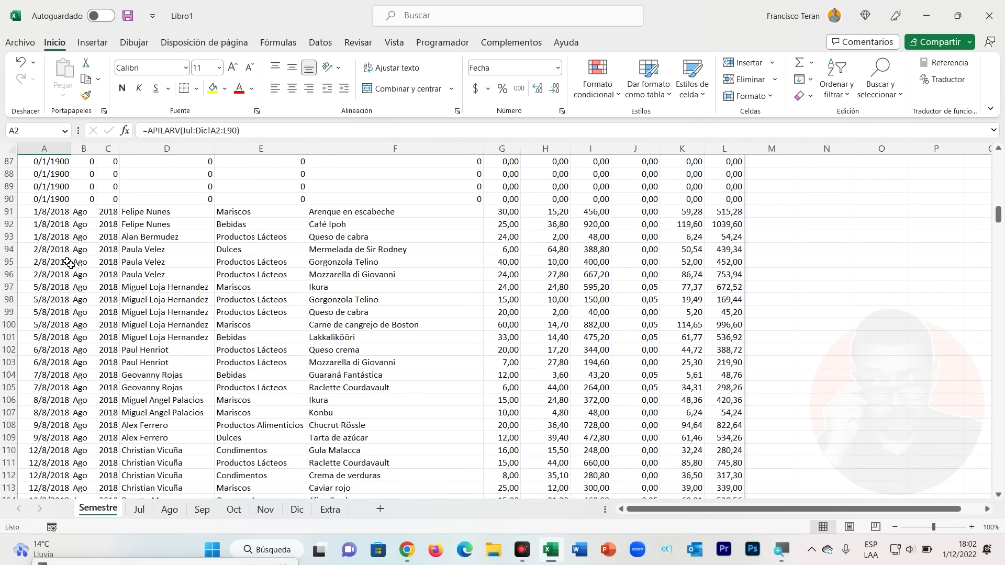
scroll(69, 263, "down", 5)
scroll(69, 263, "down", 8)
scroll(69, 263, "down", 8)
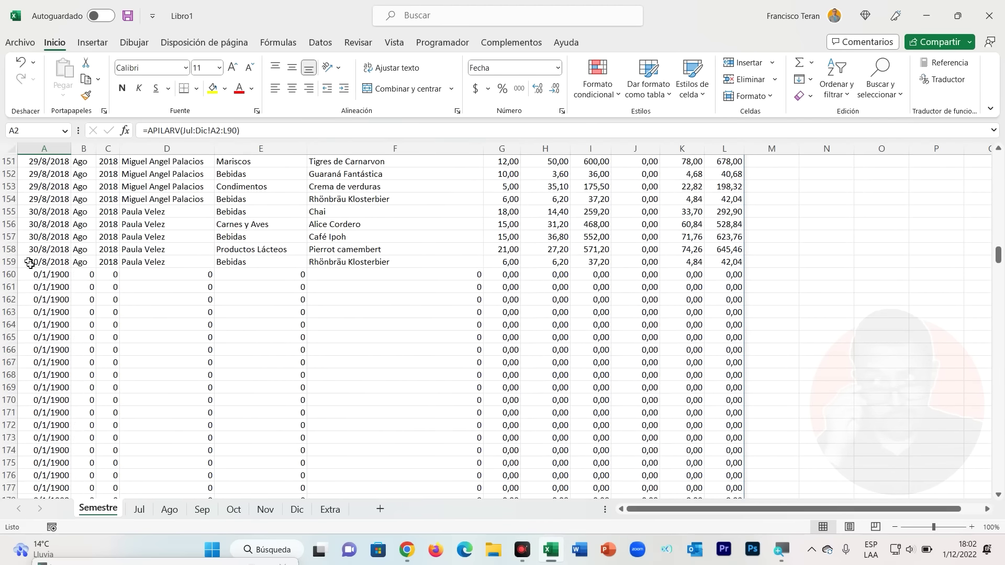
scroll(85, 241, "down", 1)
scroll(101, 328, "down", 1)
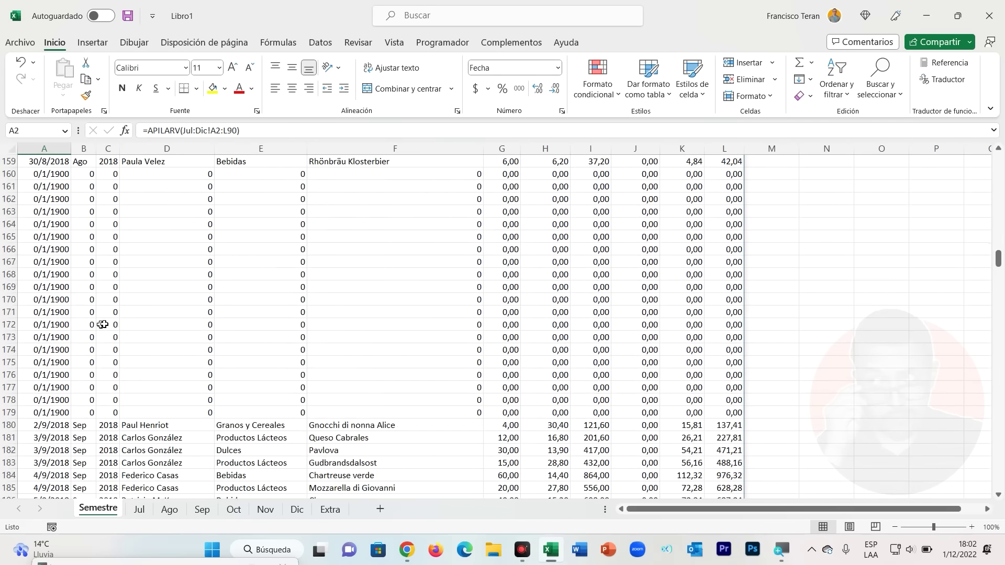
scroll(101, 318, "down", 6)
scroll(102, 319, "down", 7)
scroll(103, 318, "down", 7)
scroll(103, 319, "down", 10)
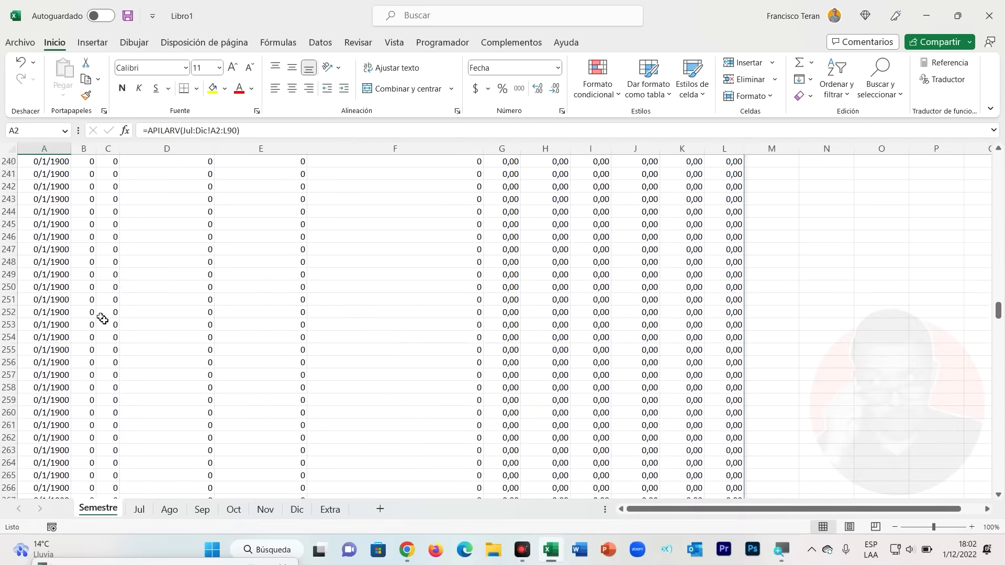
scroll(103, 318, "down", 5)
left_click_drag(999, 341, 1002, 489)
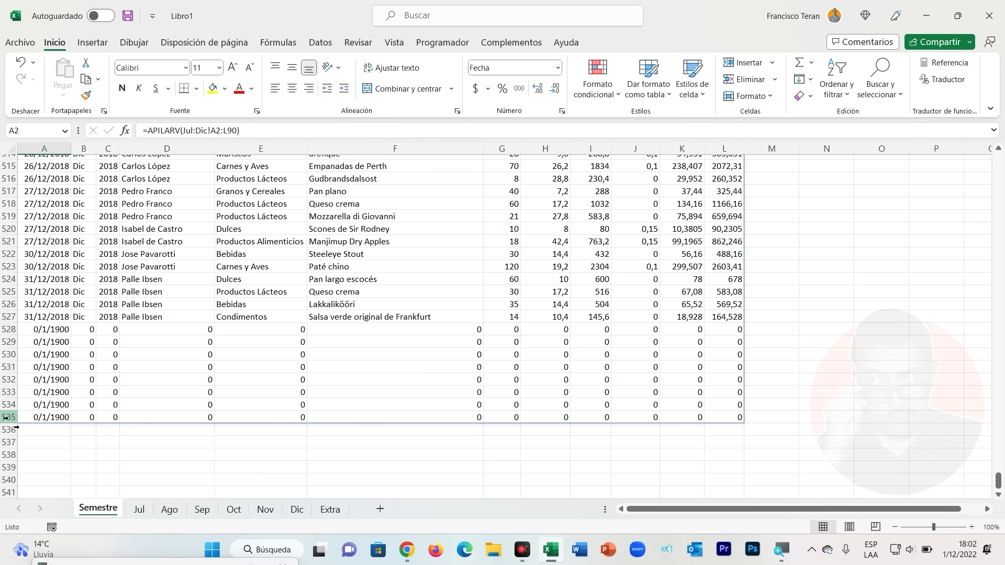
scroll(503, 324, "up", 3)
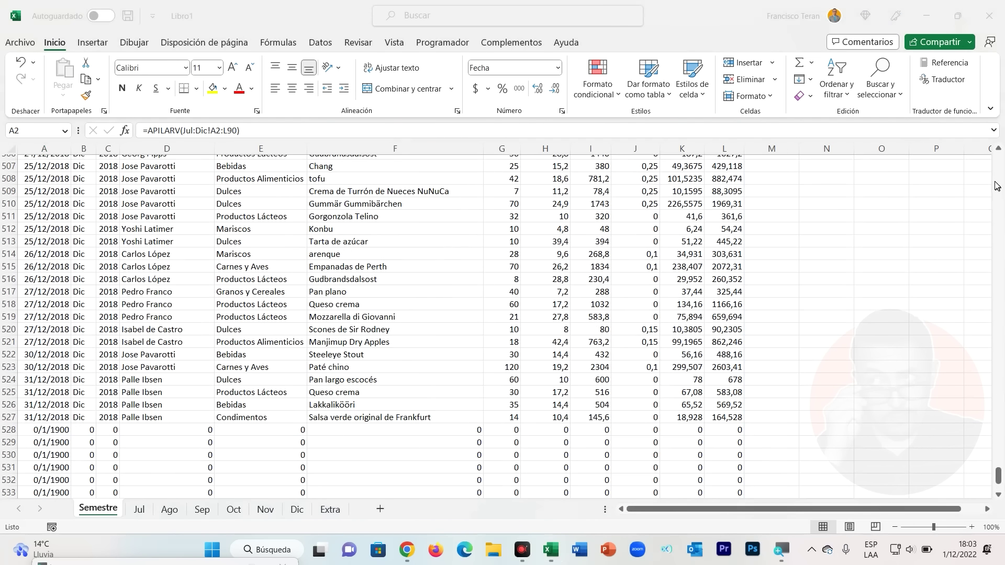
scroll(998, 463, "up", 3)
scroll(989, 211, "up", 2)
scroll(989, 212, "up", 2)
key("ctrl+Home")
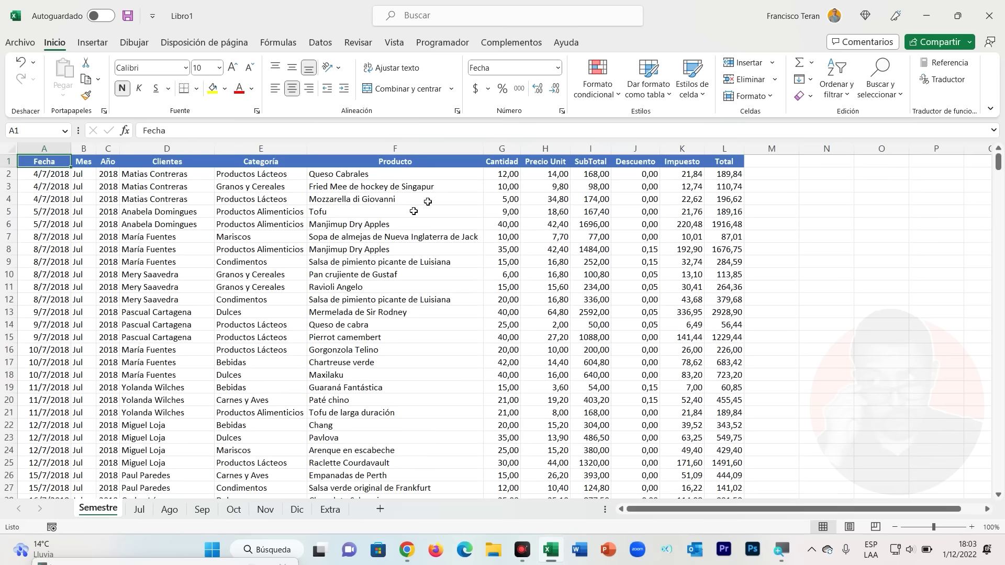
left_click(62, 174)
scroll(199, 289, "down", 8)
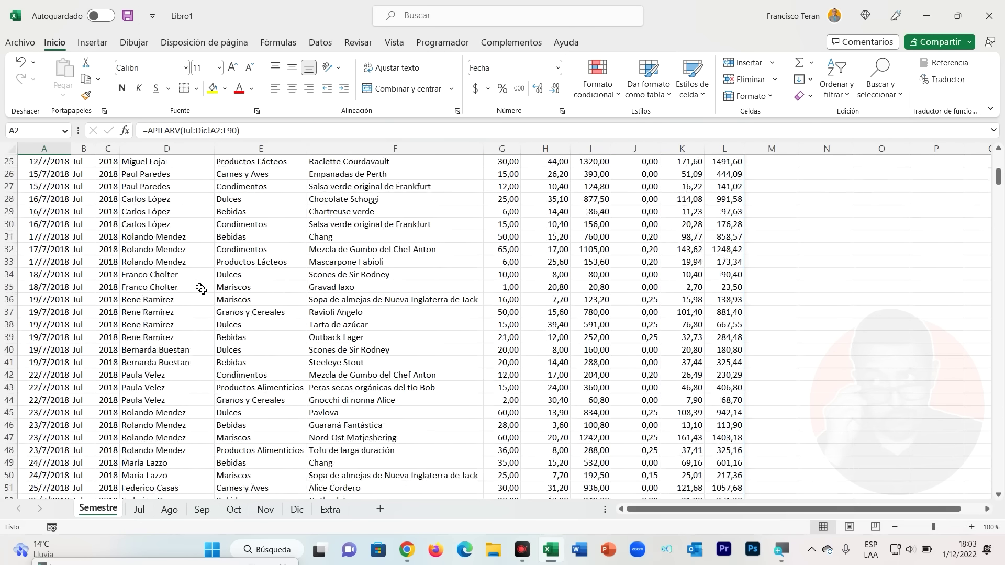
scroll(202, 288, "down", 8)
scroll(203, 289, "down", 4)
scroll(205, 291, "down", 3)
scroll(209, 292, "up", 5)
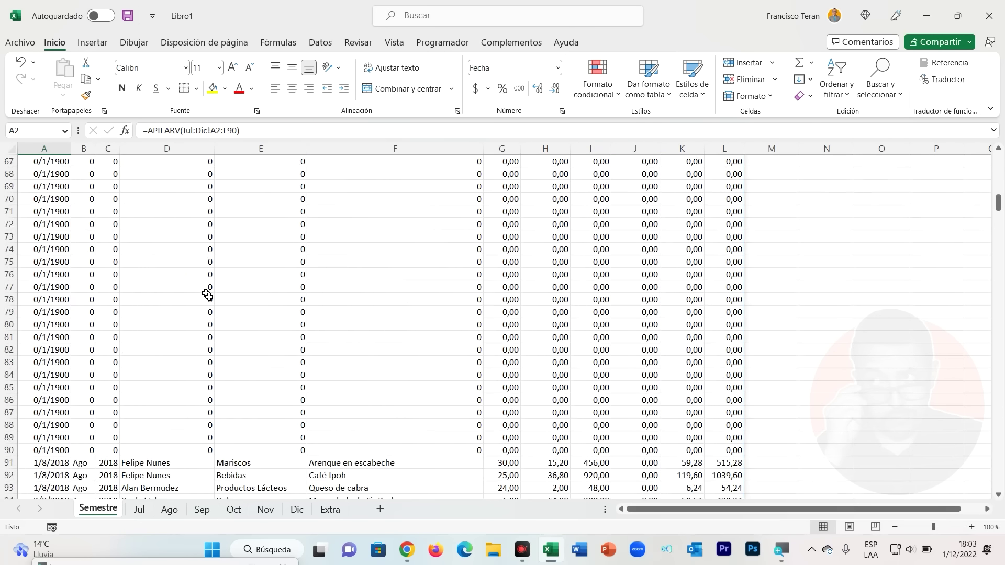
scroll(207, 289, "up", 7)
scroll(207, 285, "up", 8)
scroll(155, 206, "up", 3)
scroll(155, 207, "up", 2)
Step: Make A2 read =filtrar(APILARV(Jul:Dic!A2:L90);APILARV(Jul:Dic!A2:L90), reusing the copied stack as condition
left_click(149, 131)
key("Escape")
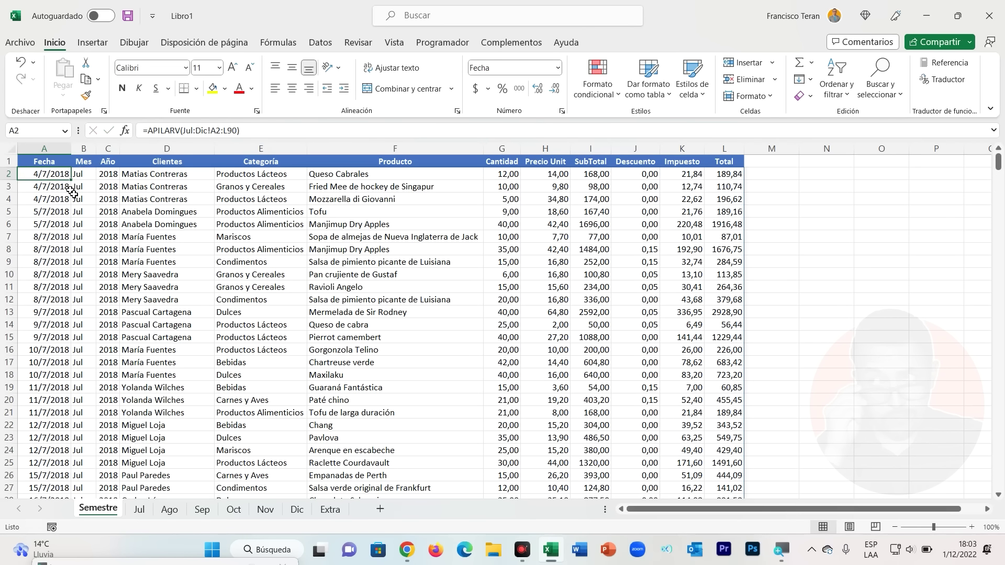
left_click(154, 130)
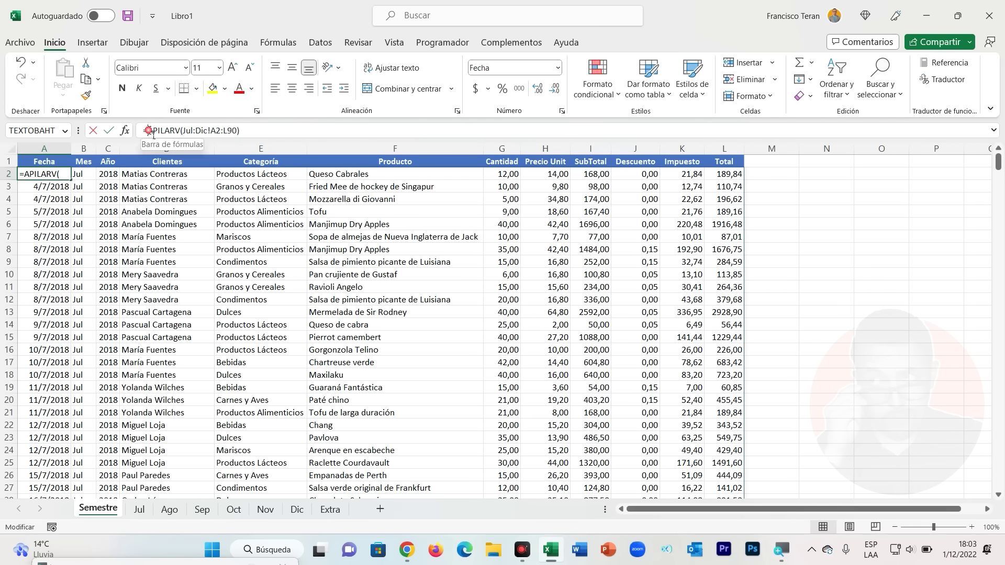
type("filtrar")
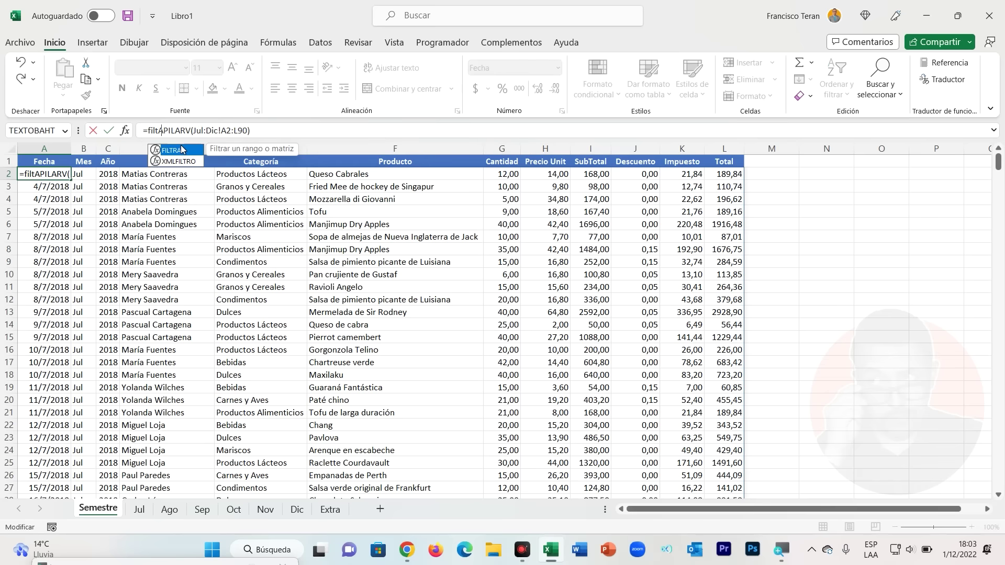
type("(")
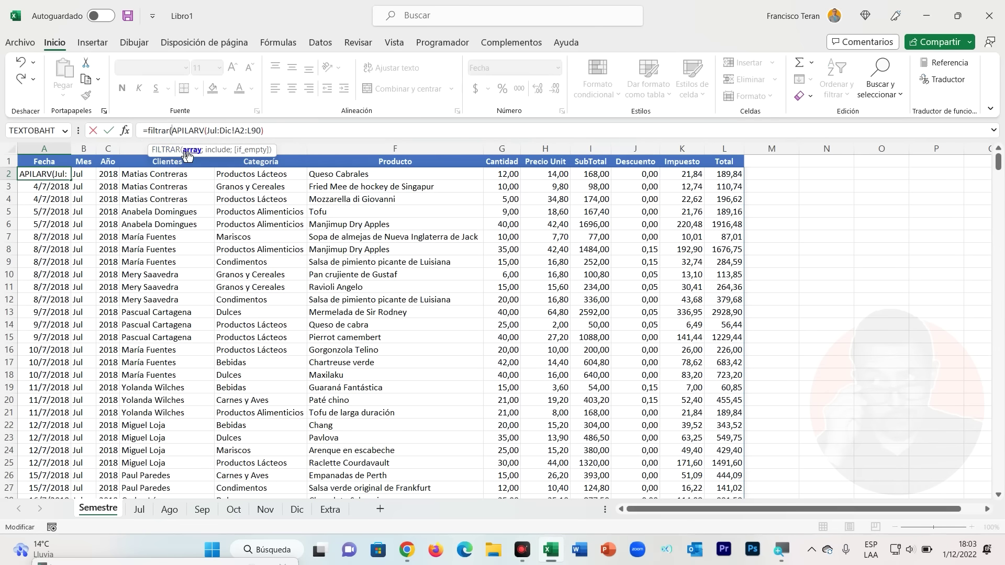
key("shift+End")
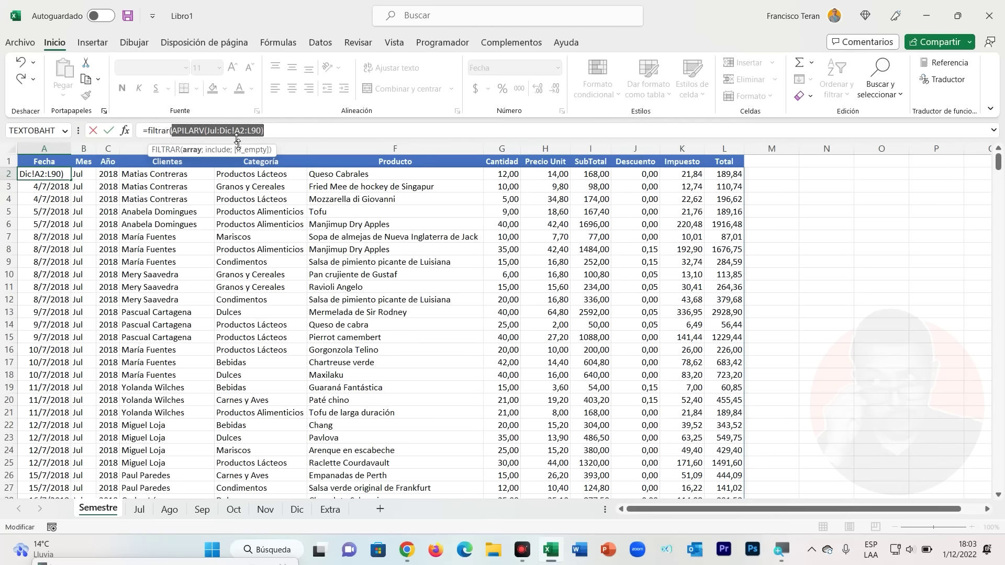
key("ctrl+c")
left_click(274, 135)
type(";")
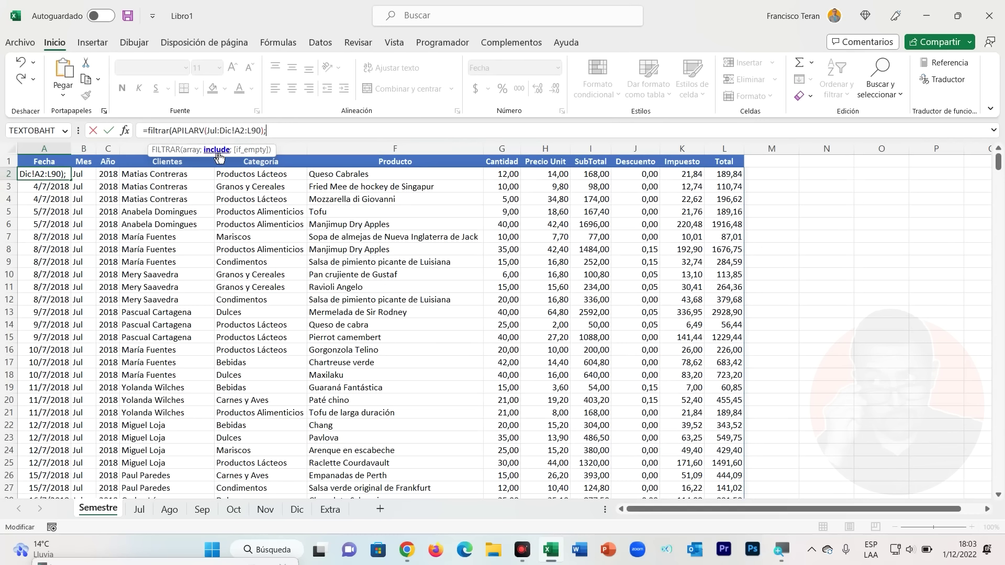
key("ctrl+v")
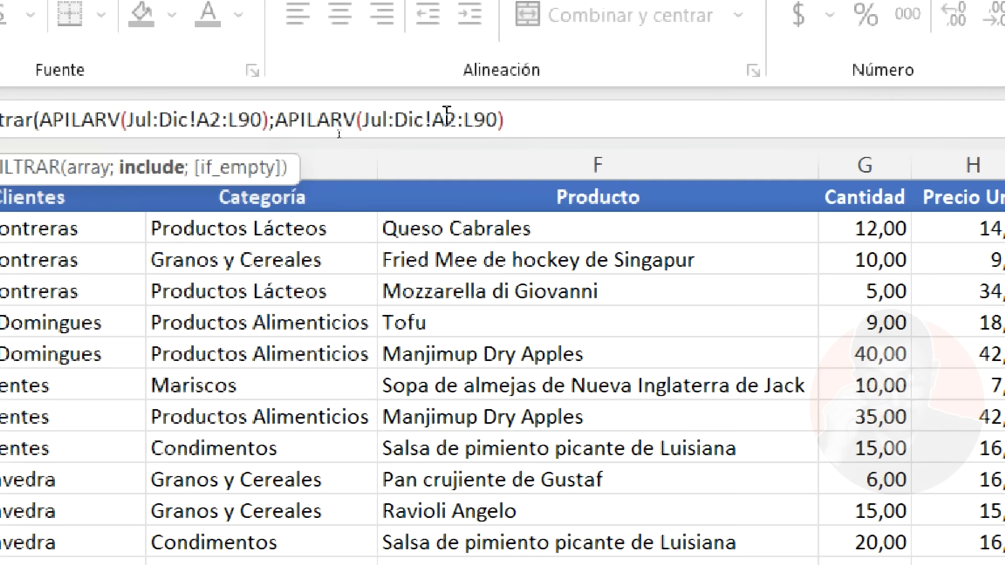
Step: Change the second range to Jul:Dic!A2:A90 and append <>"" to test for non-blank dates
left_click(478, 119)
key("BackSpace")
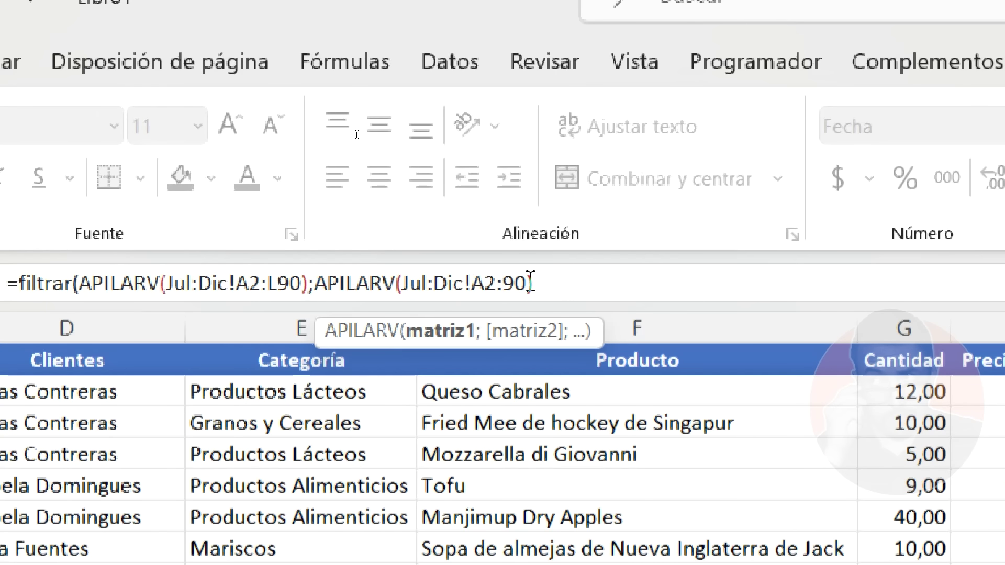
key("Left")
key("Left")
type("A")
left_click(546, 286)
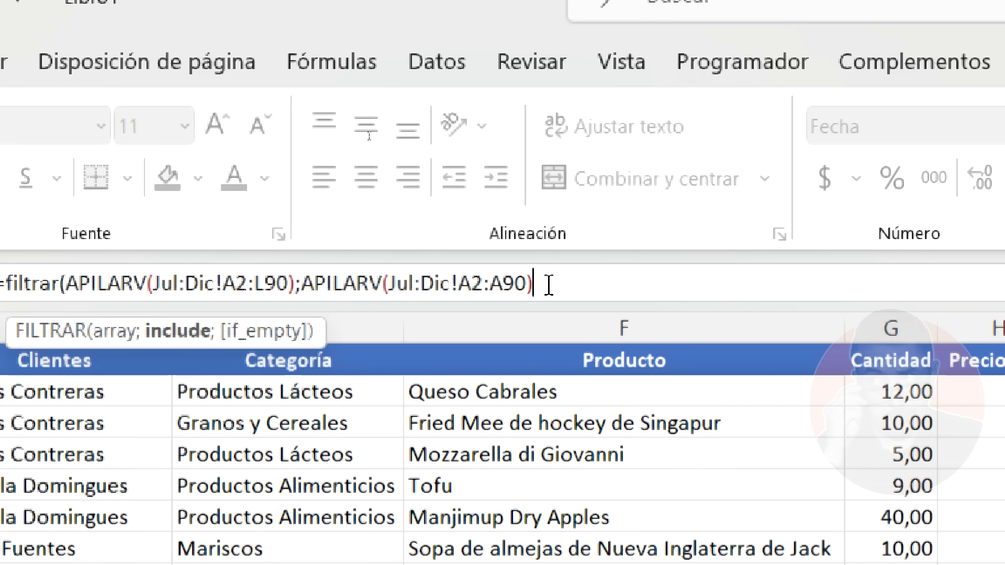
type(">")
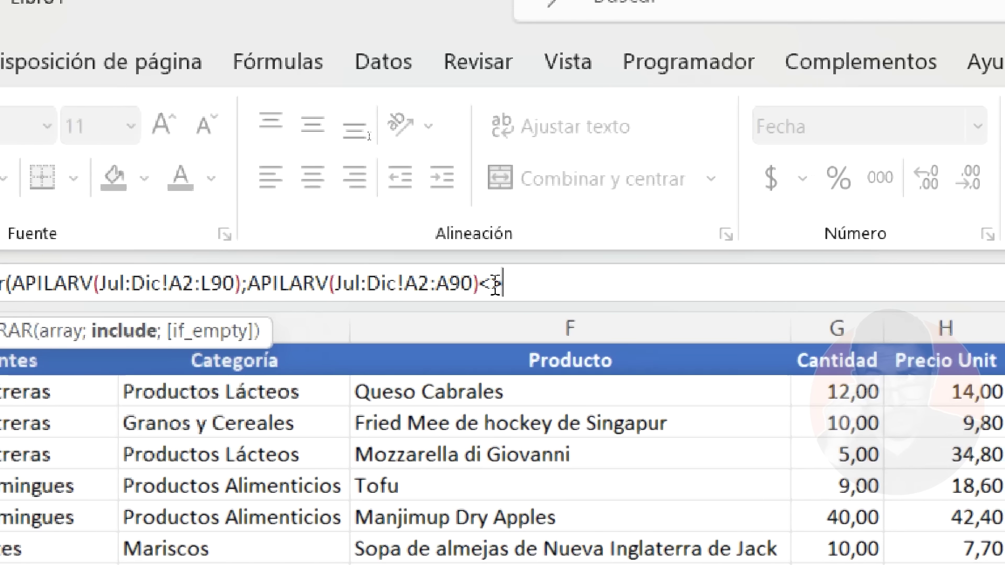
type("\"\"")
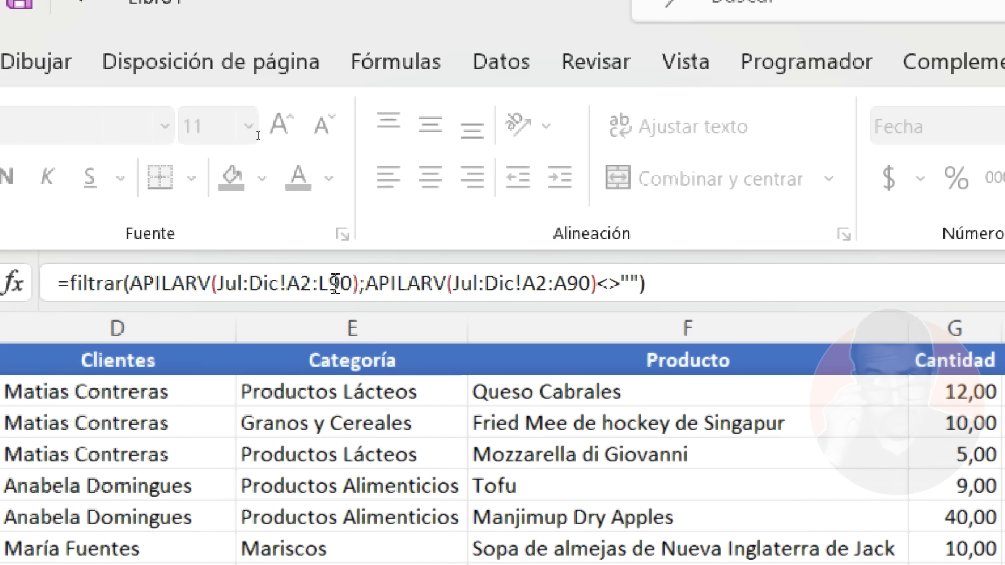
Step: Check the FILTRAR argument hints, add the closing parenthesis and commit the A2 formula
left_click(460, 284)
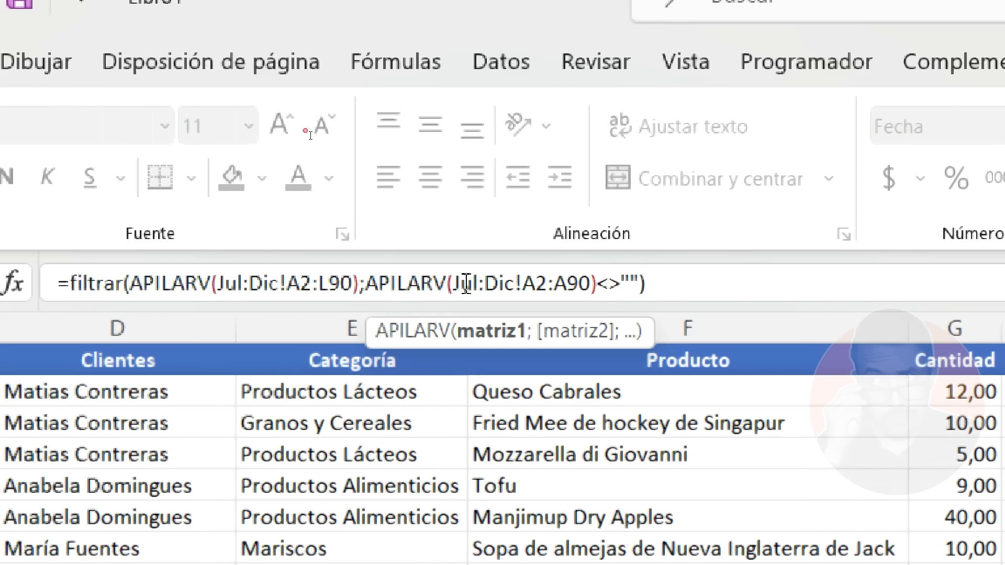
left_click(88, 283)
left_click(198, 341)
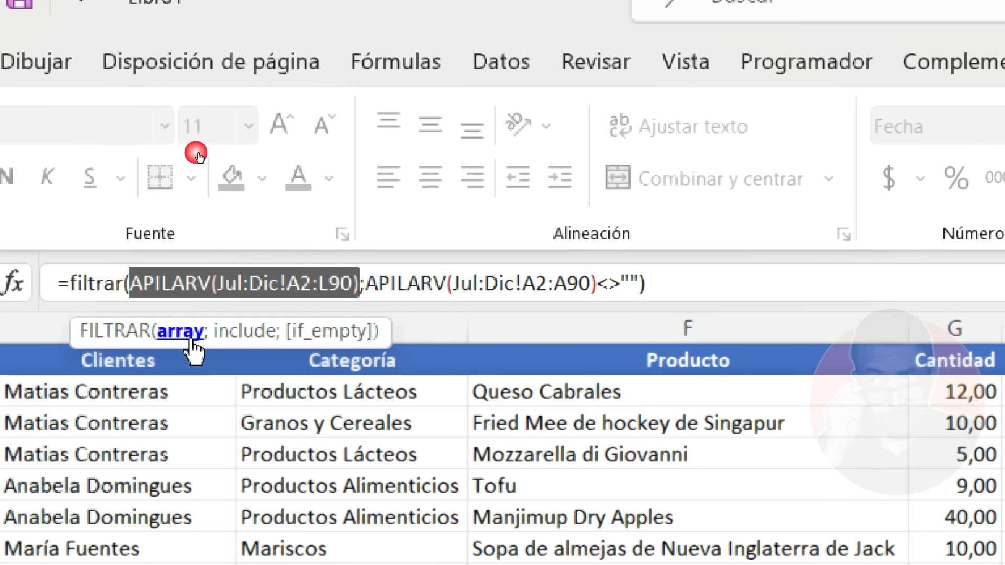
left_click(240, 335)
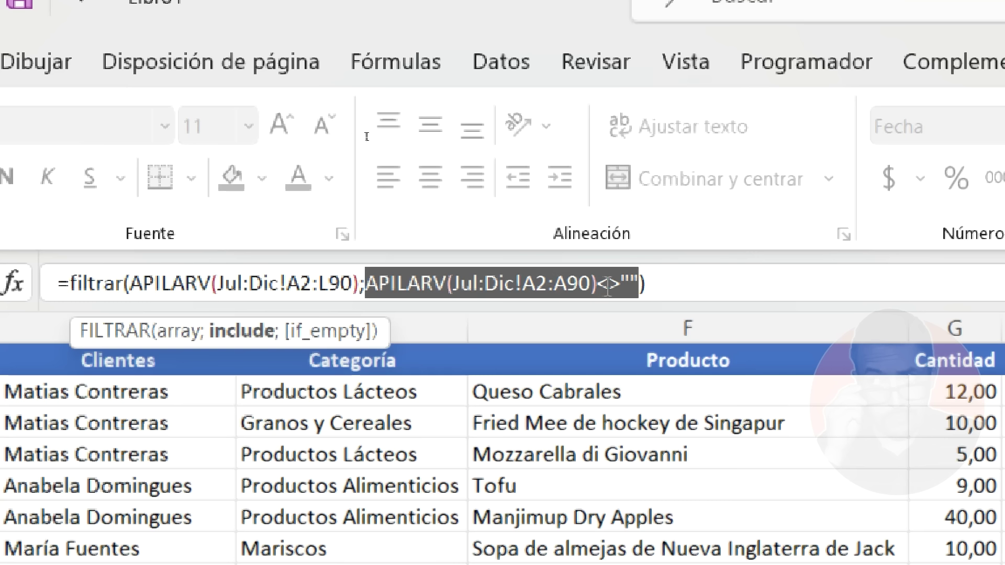
left_click(645, 284)
type(")")
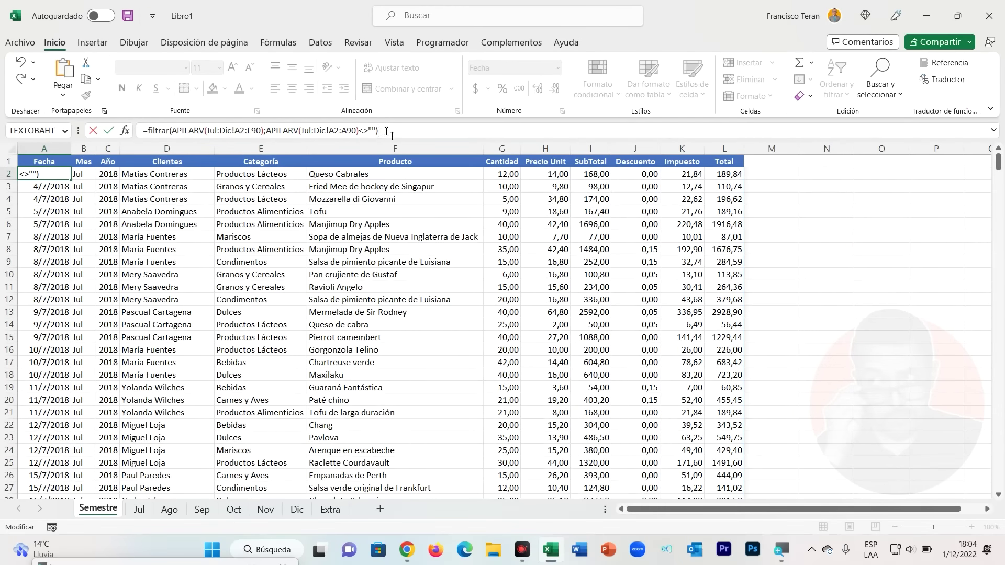
left_click_drag(390, 132, 119, 142)
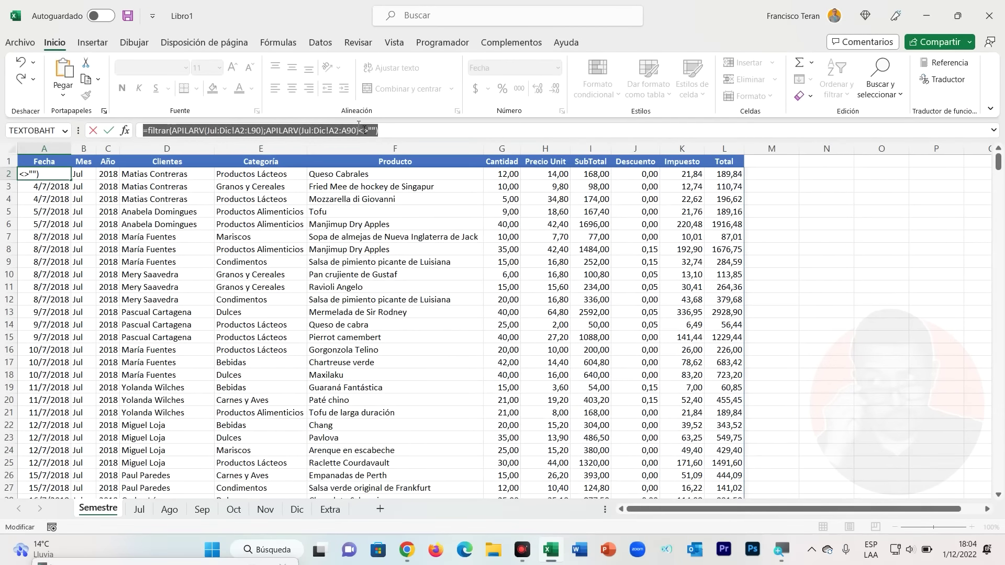
key("Return")
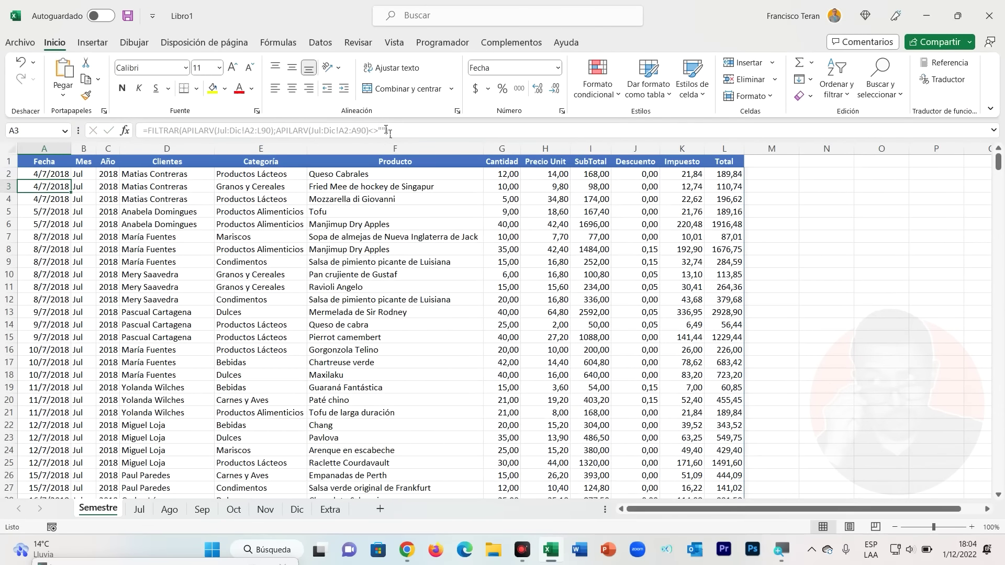
left_click(128, 212)
scroll(128, 224, "down", 4)
scroll(128, 224, "down", 8)
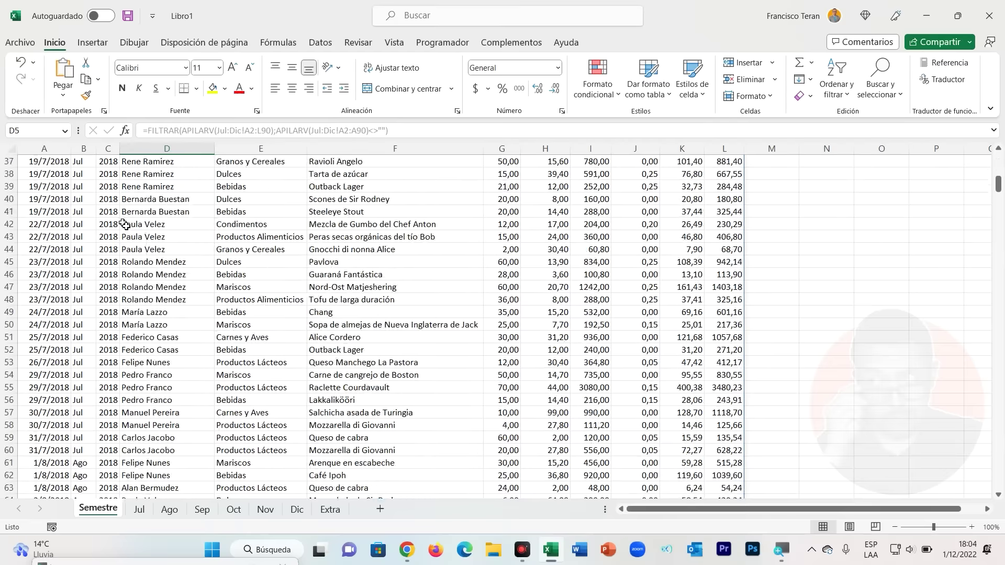
scroll(128, 224, "down", 9)
scroll(128, 224, "down", 3)
scroll(161, 341, "down", 5)
scroll(171, 342, "down", 9)
scroll(170, 342, "down", 10)
scroll(171, 342, "down", 9)
scroll(170, 342, "down", 9)
scroll(173, 340, "down", 9)
scroll(173, 340, "down", 5)
left_click_drag(998, 310, 1002, 413)
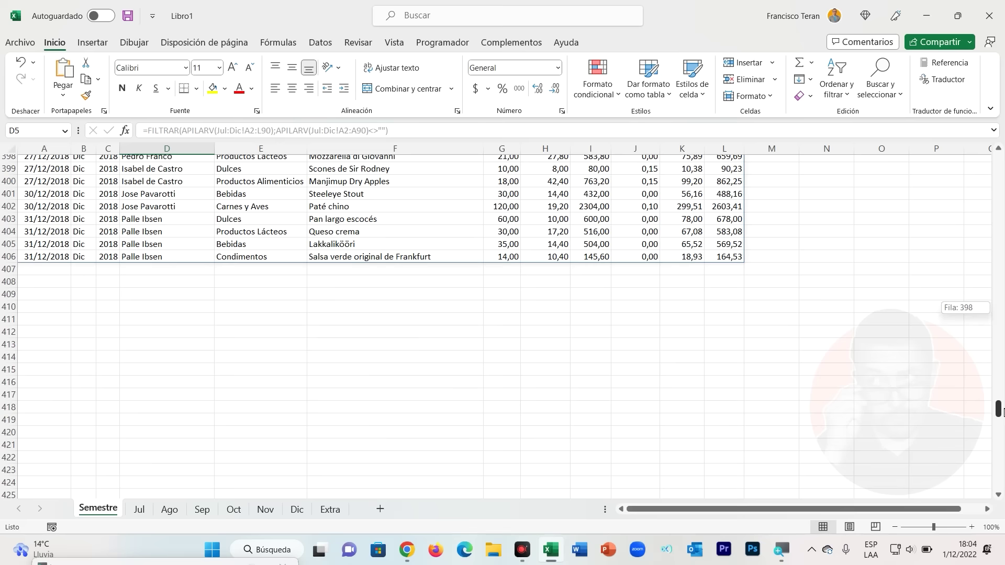
scroll(202, 328, "up", 3)
left_click(47, 359)
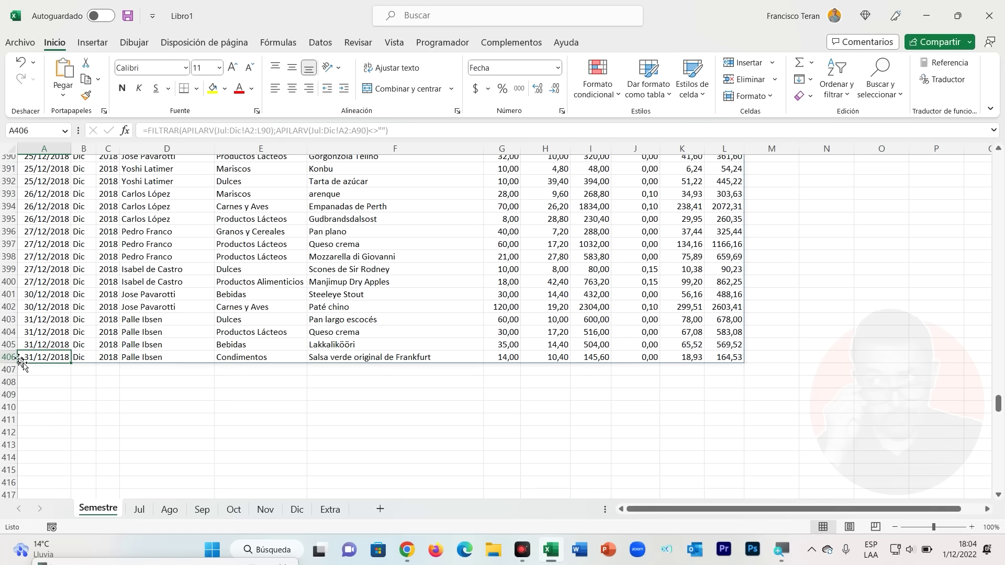
scroll(157, 356, "up", 2)
scroll(189, 349, "up", 2)
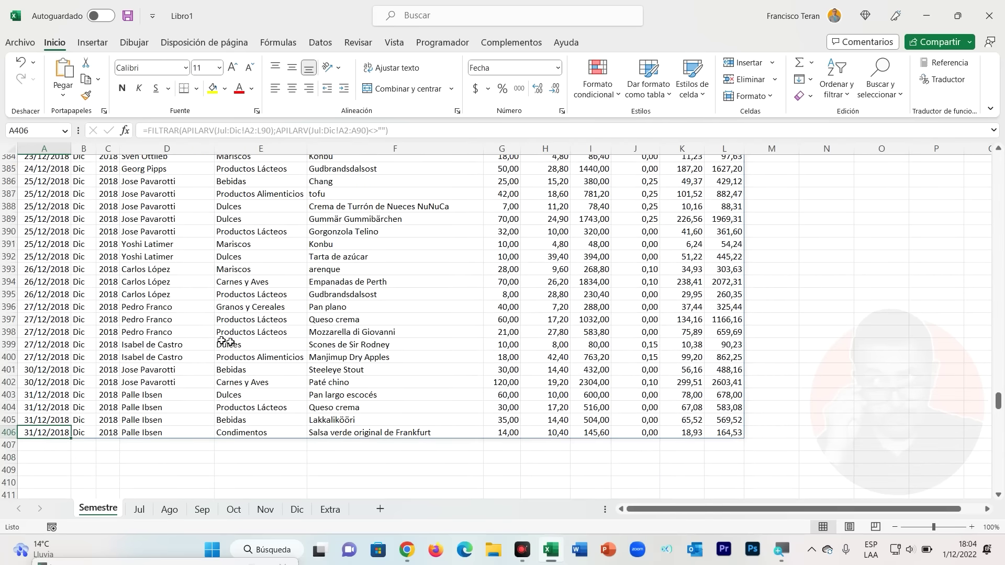
left_click_drag(998, 403, 999, 162)
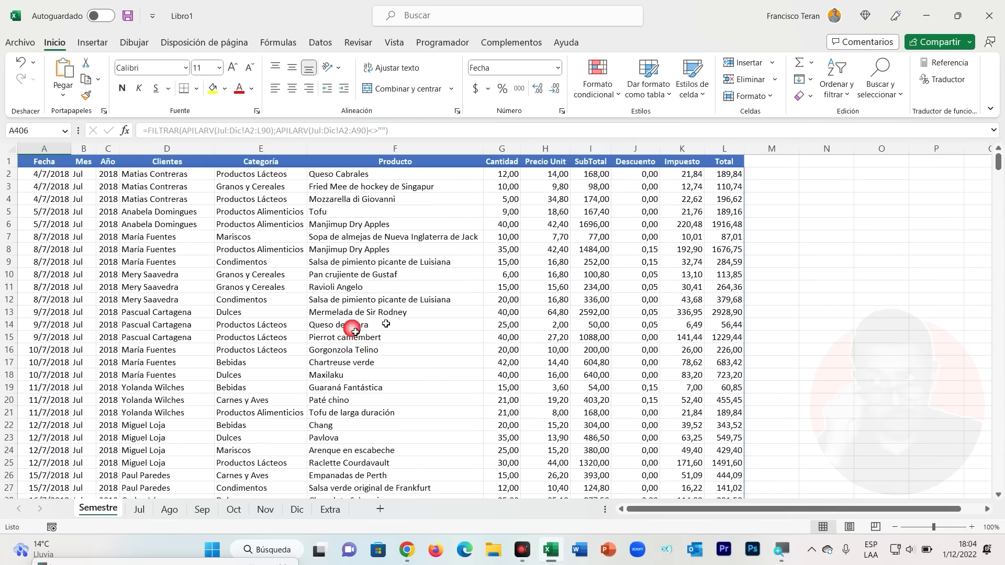
Step: Browse the Jul through Dic sheets, then open and scroll through the Extra sheet's data
left_click(136, 512)
left_click(169, 510)
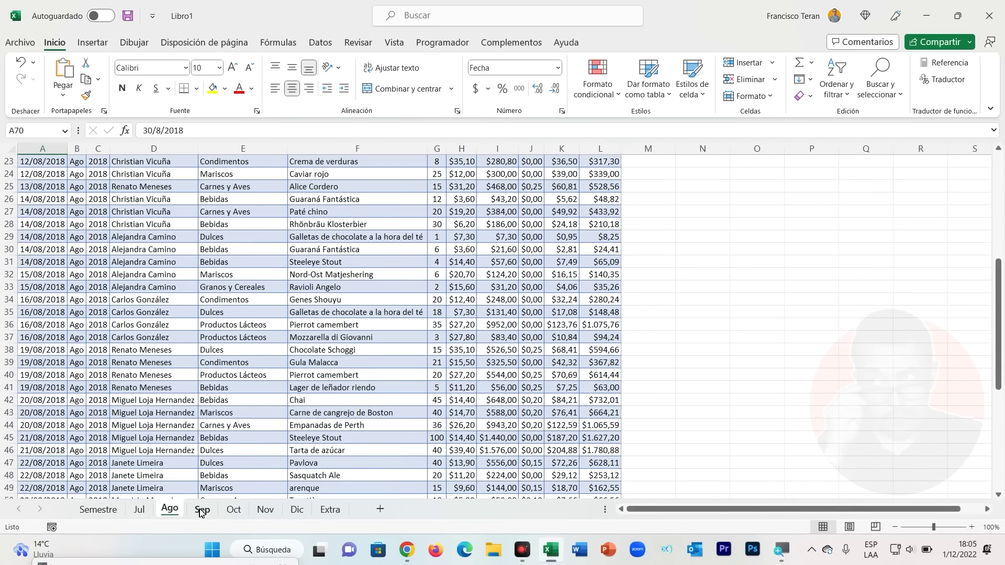
left_click(202, 511)
left_click(234, 511)
left_click(260, 512)
left_click(297, 511)
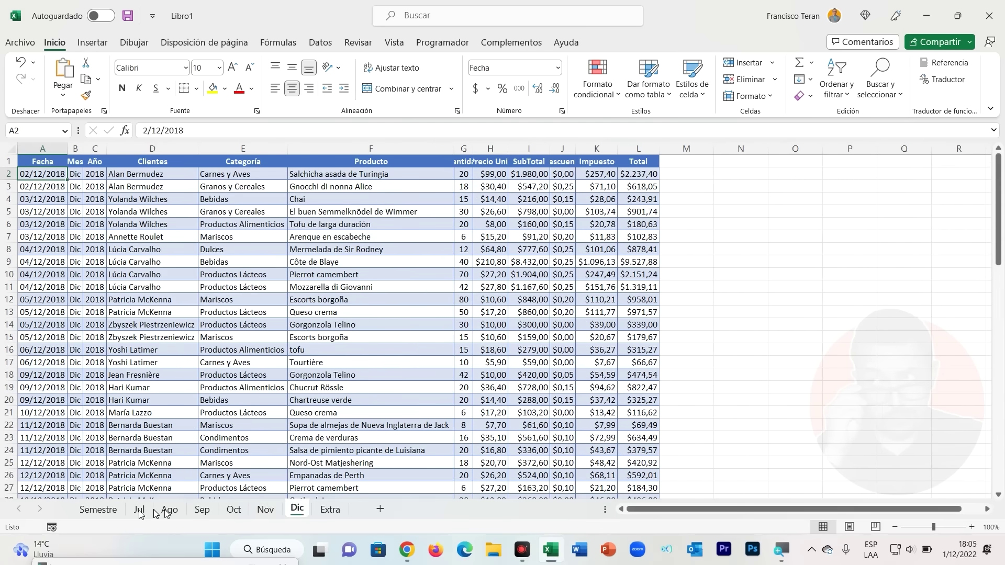
left_click(94, 511)
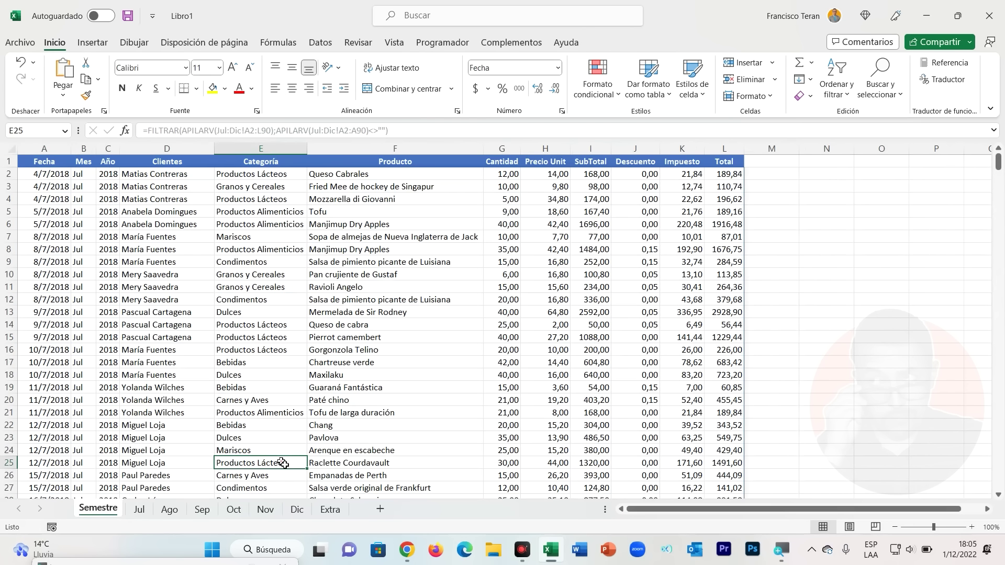
left_click(332, 510)
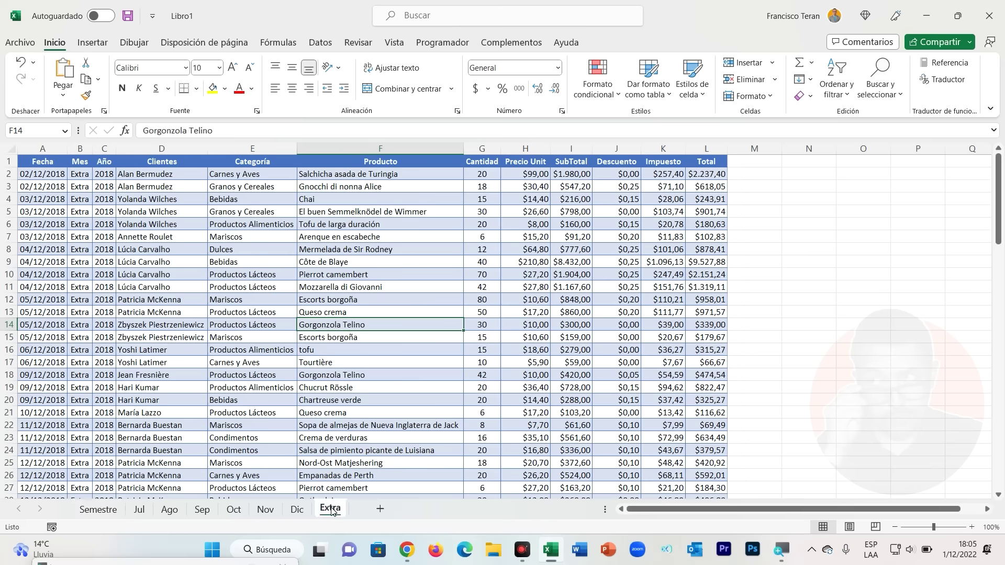
scroll(329, 363, "down", 3)
scroll(330, 361, "down", 4)
scroll(330, 360, "down", 5)
scroll(331, 357, "down", 5)
scroll(331, 358, "down", 6)
scroll(331, 358, "down", 3)
scroll(330, 359, "down", 1)
scroll(331, 360, "up", 5)
scroll(331, 361, "up", 9)
scroll(331, 360, "up", 5)
scroll(331, 361, "up", 5)
scroll(331, 360, "up", 3)
scroll(309, 477, "down", 7)
scroll(272, 399, "up", 7)
Step: Move the Extra sheet between Oct and Nov, then go back to Semestre
left_click_drag(287, 506, 284, 516)
left_click_drag(285, 517, 328, 515)
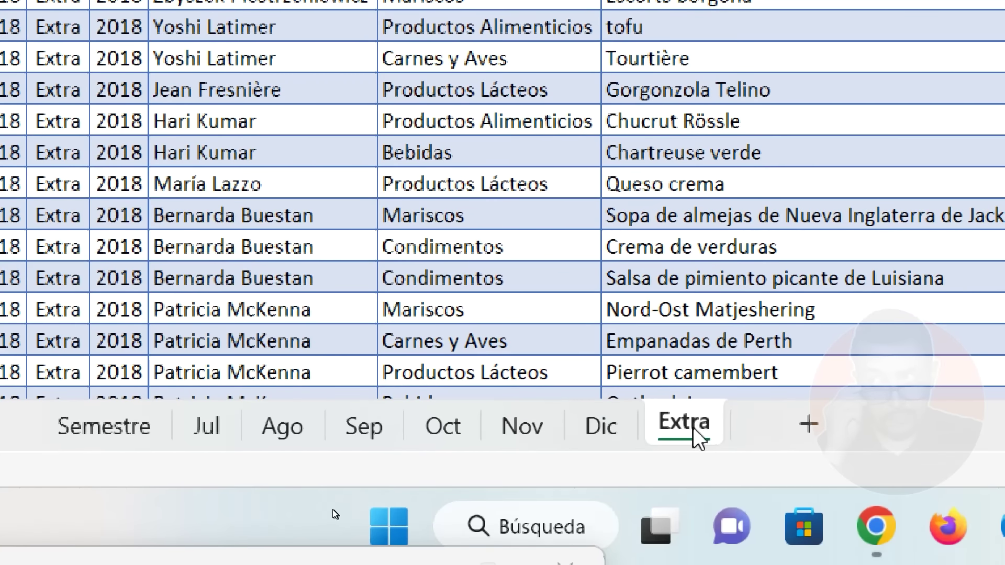
left_click_drag(699, 437, 620, 389)
mouse_move(573, 413)
left_mouse_down()
mouse_move(222, 428)
mouse_move(573, 424)
left_mouse_up()
left_click_drag(587, 417, 492, 416)
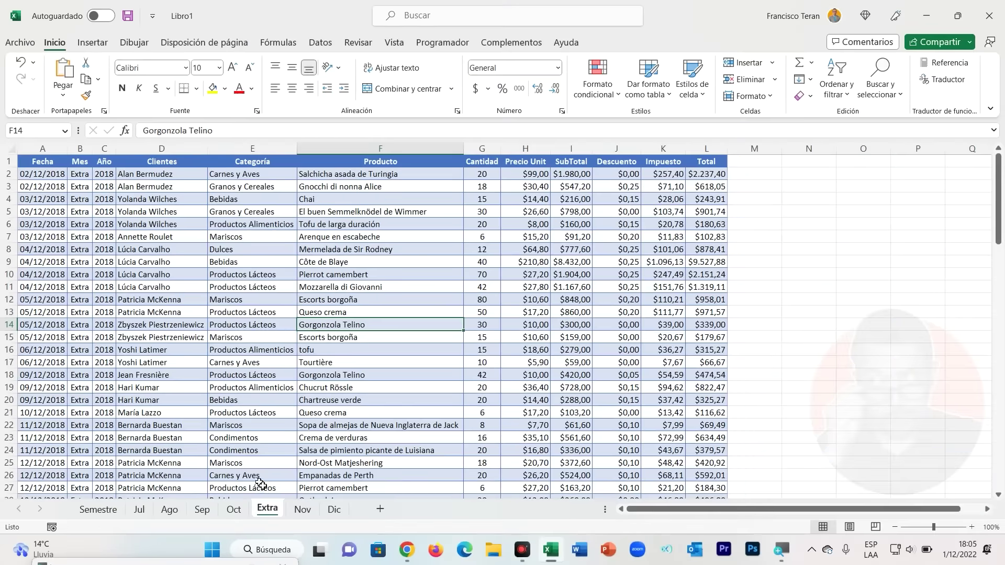
left_click(104, 507)
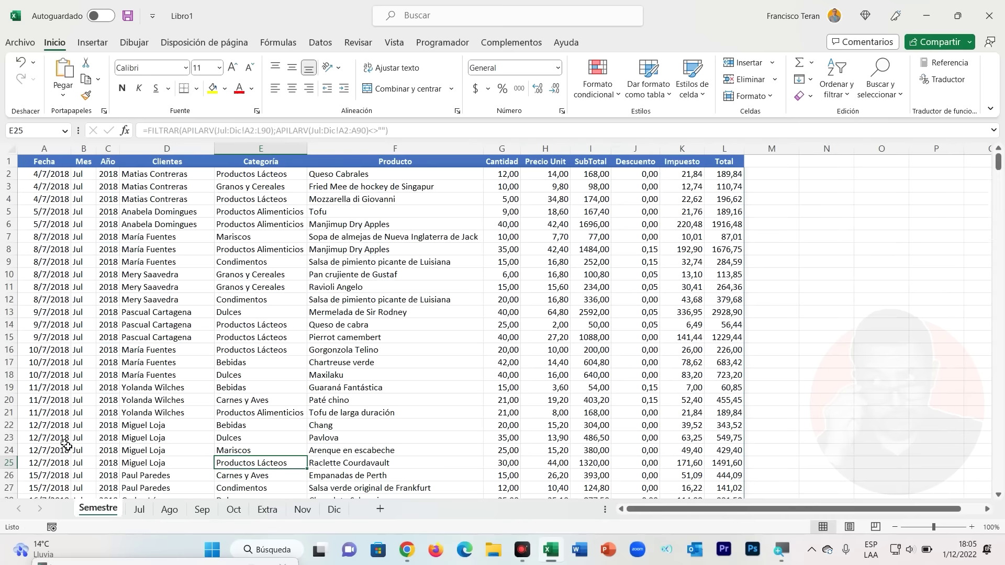
Step: Confirm Semestre's stacked results now run down to row 495 with Ctrl+Down
scroll(413, 404, "down", 4)
left_click(341, 368)
key("ctrl+Down")
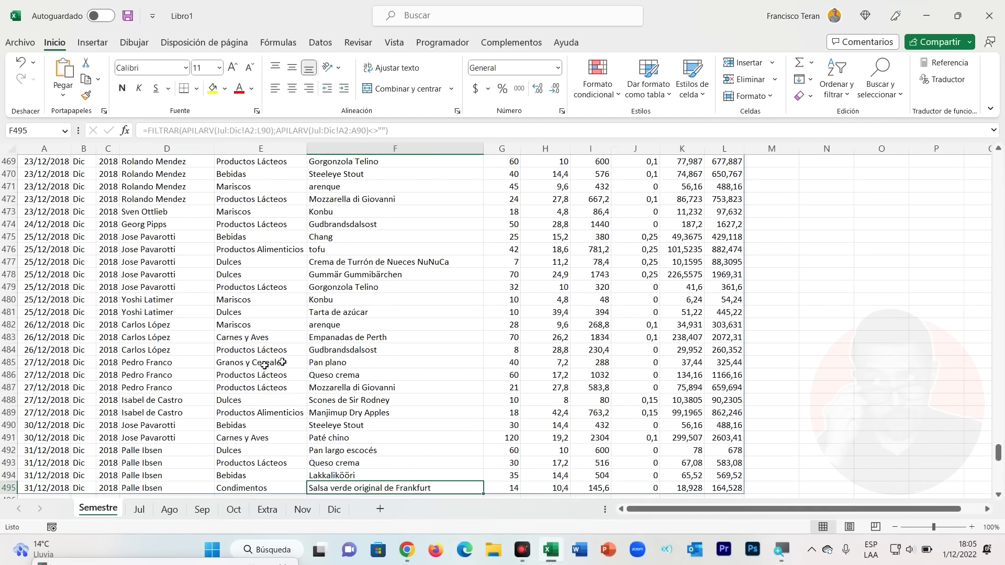
scroll(282, 362, "down", 2)
left_click(58, 413)
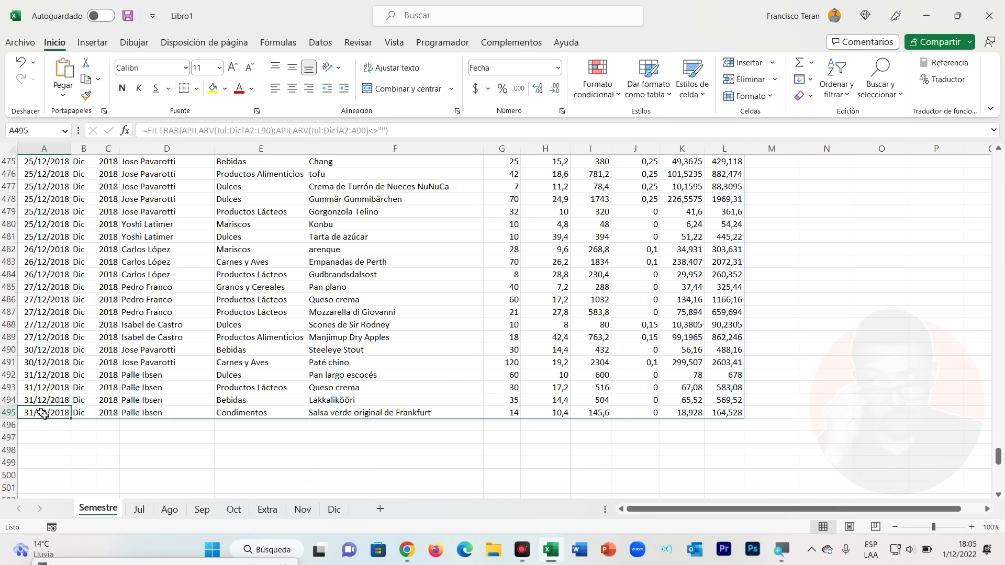
scroll(42, 413, "up", 3)
scroll(43, 413, "up", 3)
scroll(36, 259, "up", 1)
scroll(36, 259, "up", 4)
scroll(36, 259, "up", 5)
scroll(36, 259, "down", 5)
scroll(36, 259, "down", 7)
scroll(50, 362, "down", 4)
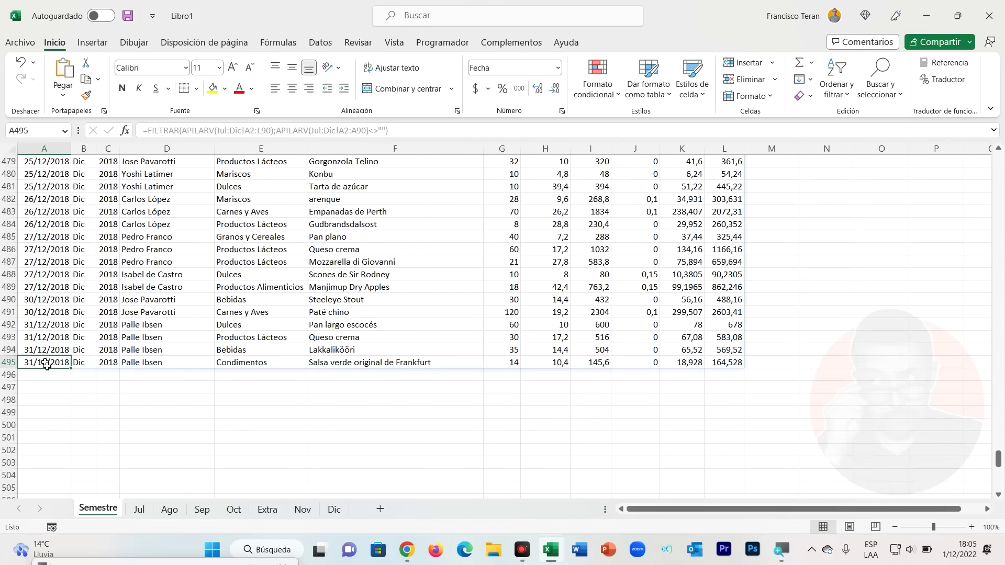
Step: Move the Extra sheet back to the end, after Dic
left_click(261, 513)
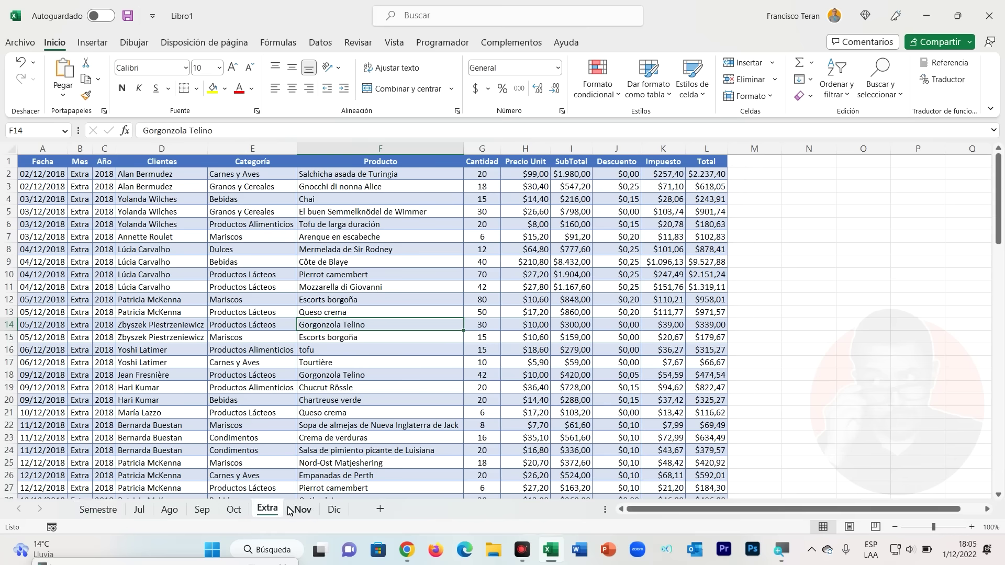
left_click(98, 509)
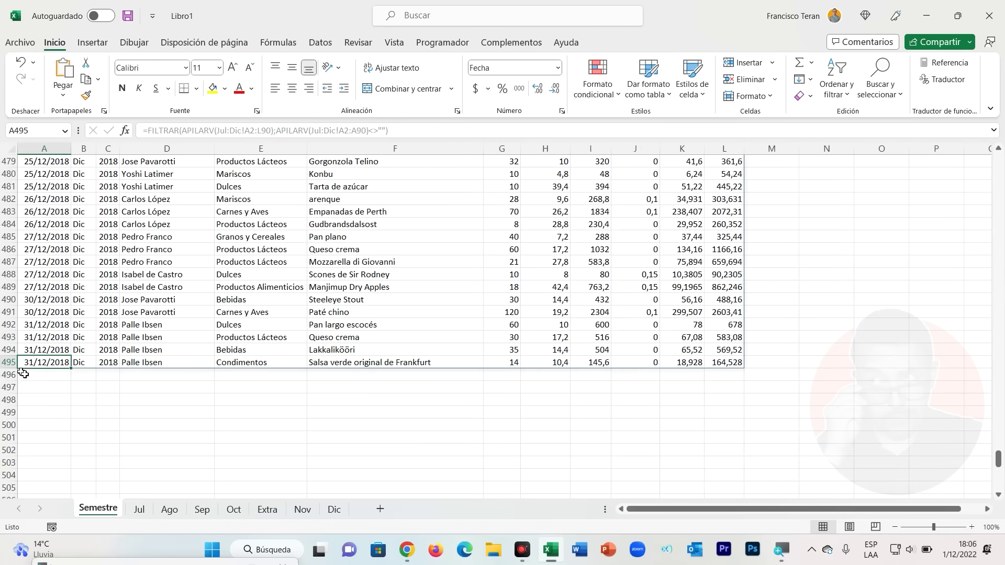
left_click(264, 509)
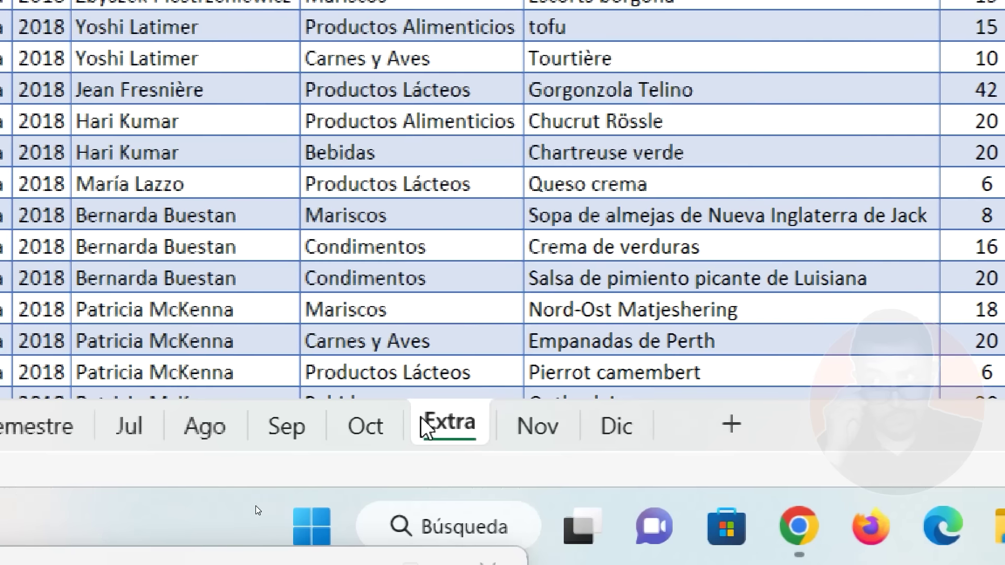
mouse_move(448, 425)
left_mouse_down()
mouse_move(445, 397)
mouse_move(683, 387)
left_mouse_up()
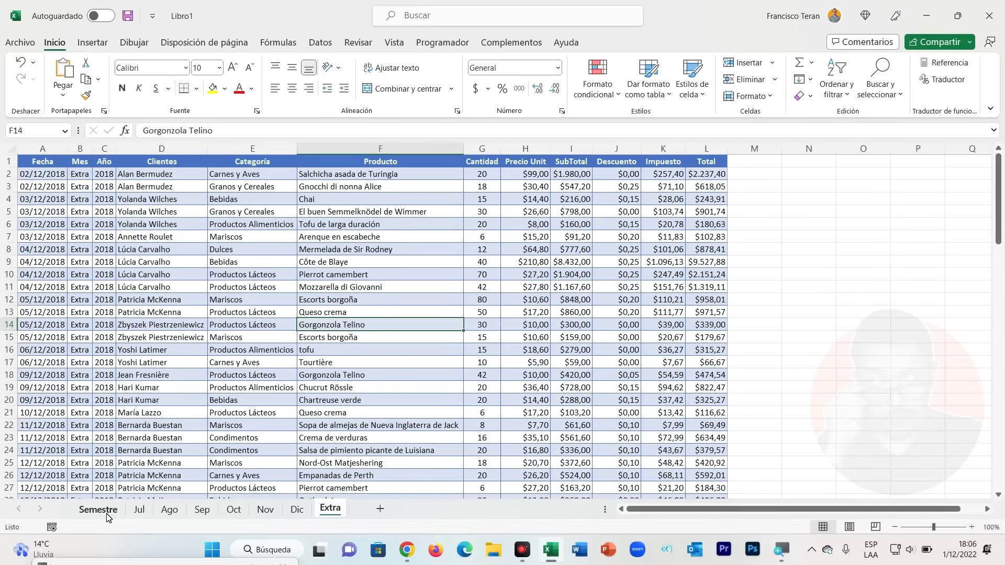
Step: On Semestre, confirm the stacked results end again at row 406 (cell A406)
left_click(107, 514)
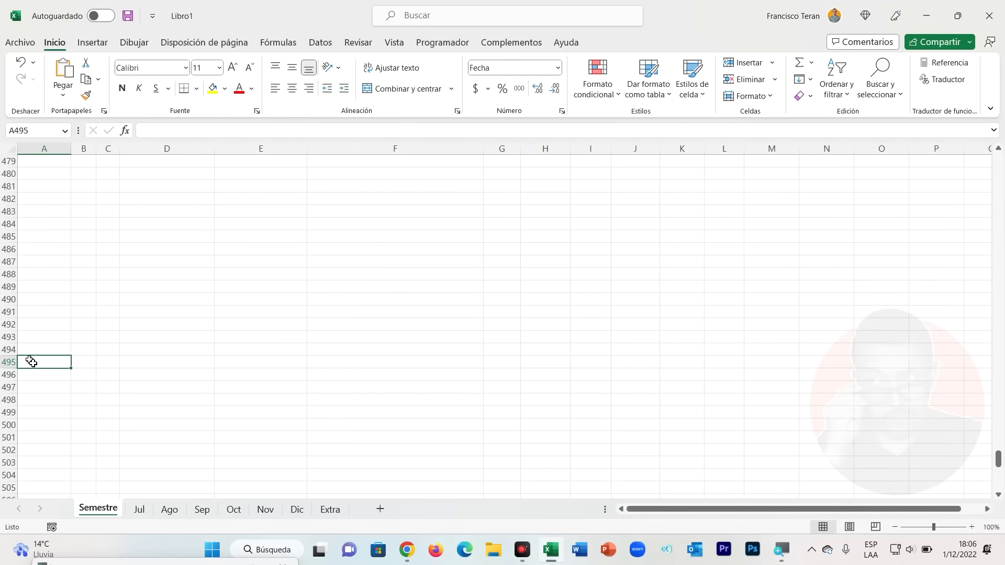
scroll(32, 361, "up", 6)
scroll(32, 359, "up", 8)
scroll(33, 356, "up", 10)
scroll(35, 352, "up", 6)
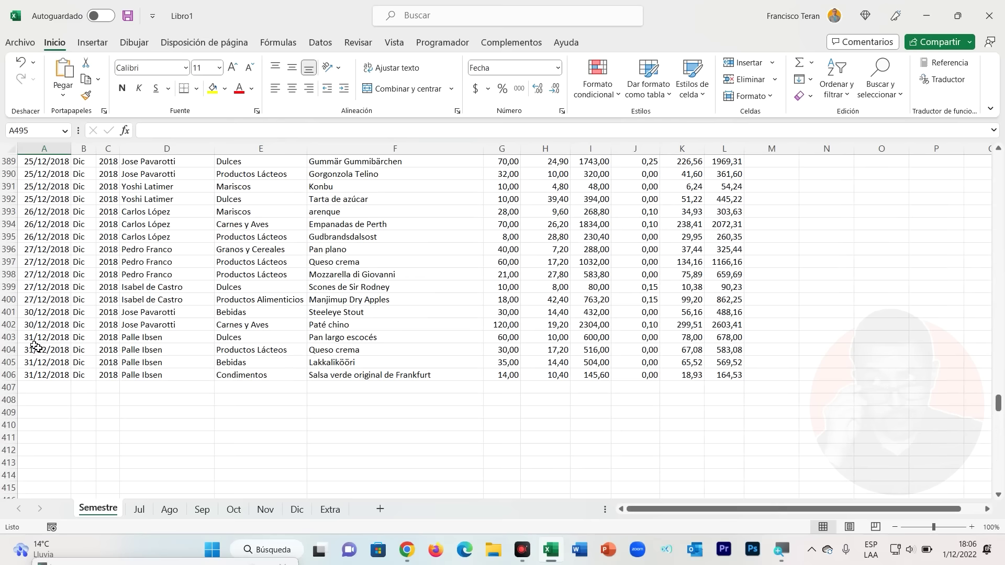
left_click(62, 377)
scroll(437, 366, "up", 1)
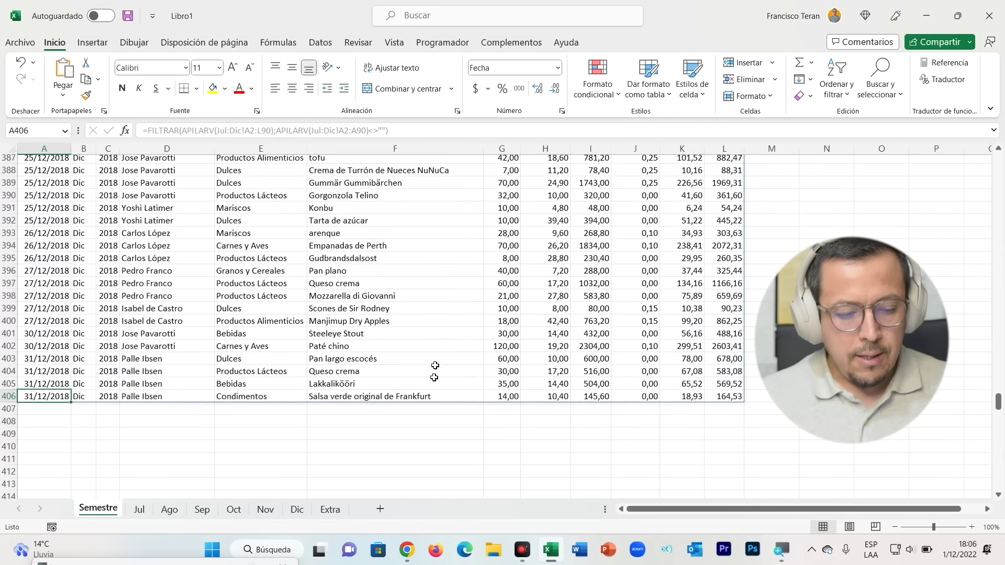
Step: Glance at the Jul and Ago sheets, then return to Semestre and select cell A2
left_click(139, 510)
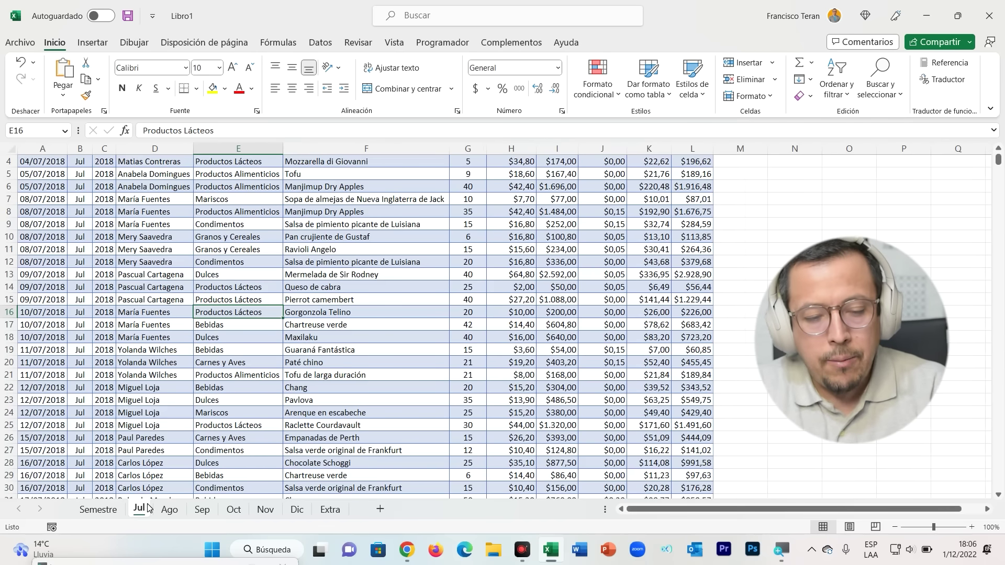
left_click(169, 509)
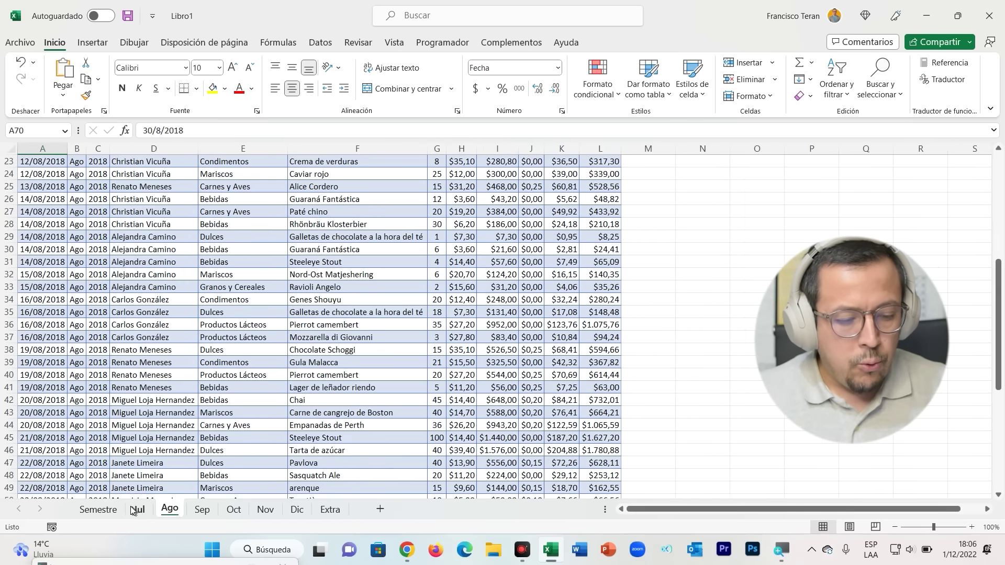
left_click(98, 509)
left_click_drag(999, 395, 999, 162)
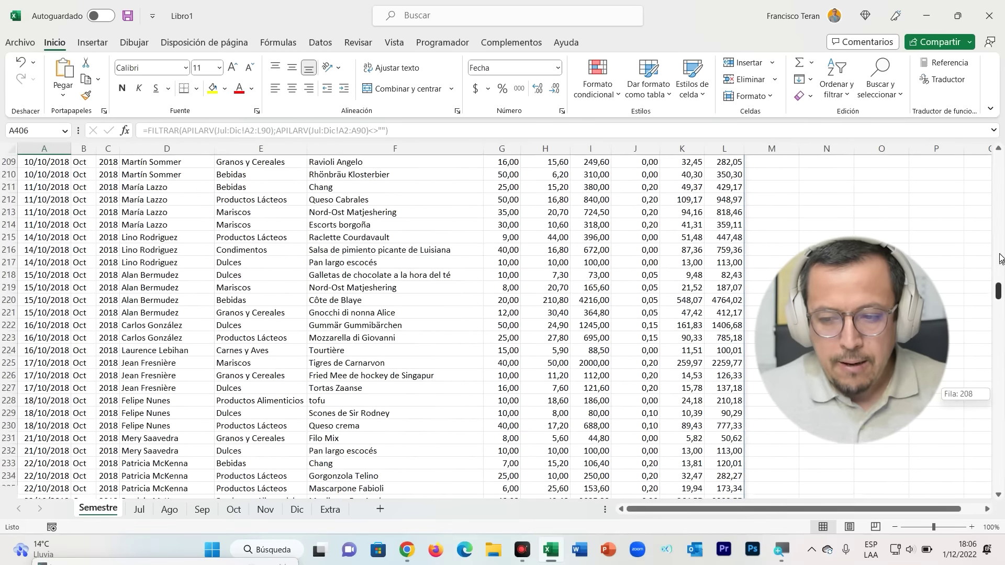
left_click(62, 174)
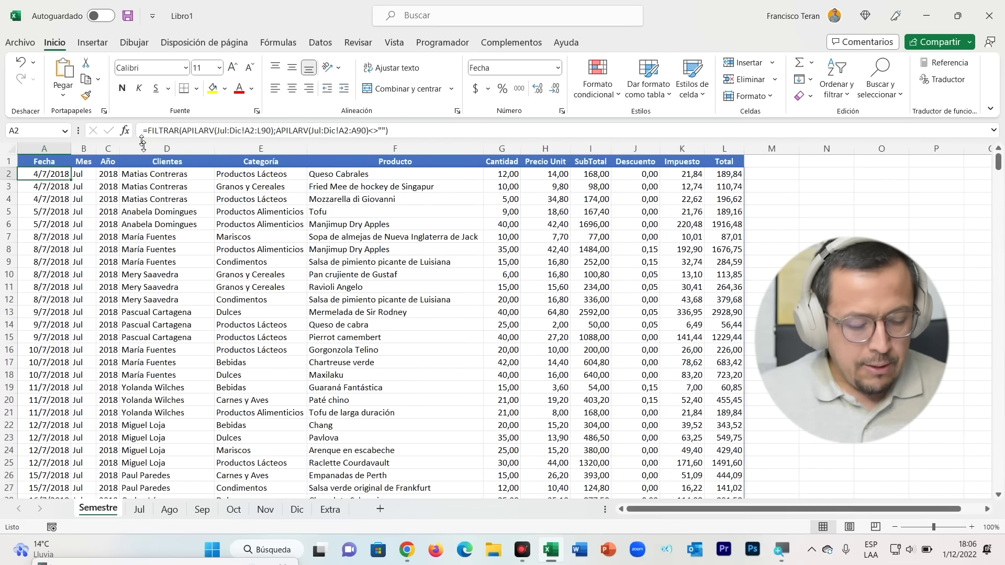